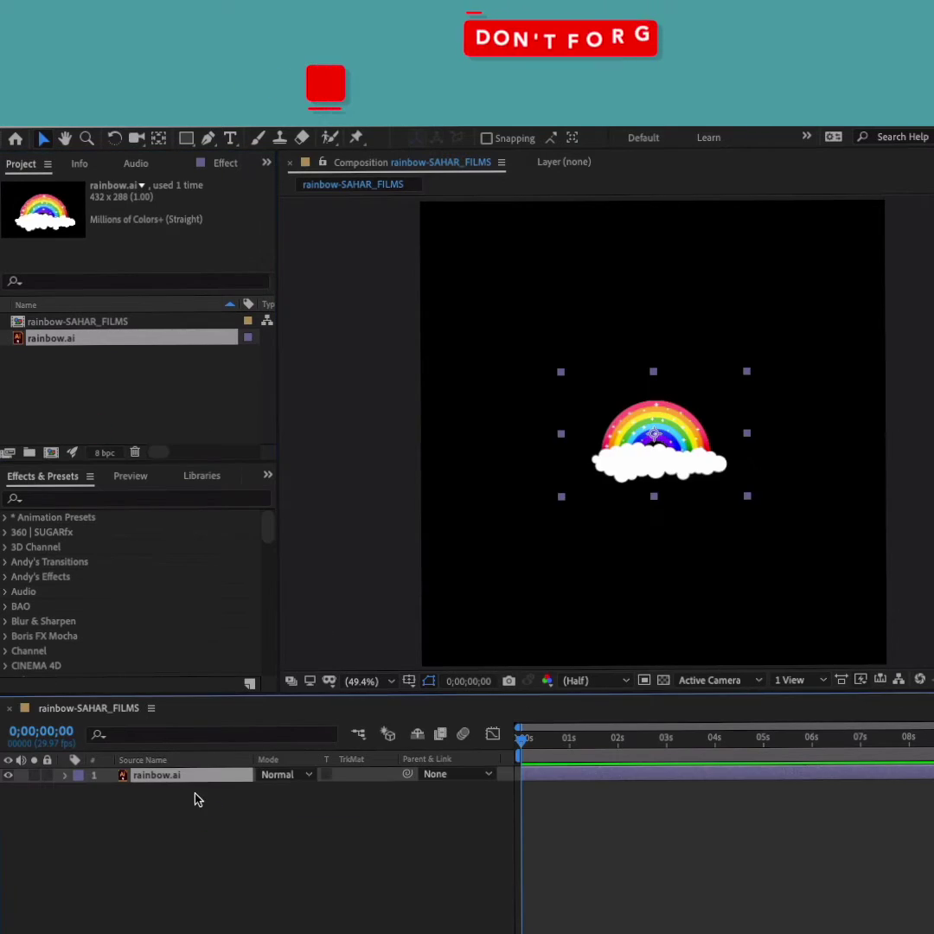
# - Scale rainbow.ai to 260% and create a new white solid layer
pyautogui.moveTo(353, 793); pyautogui.dragTo(407, 793)
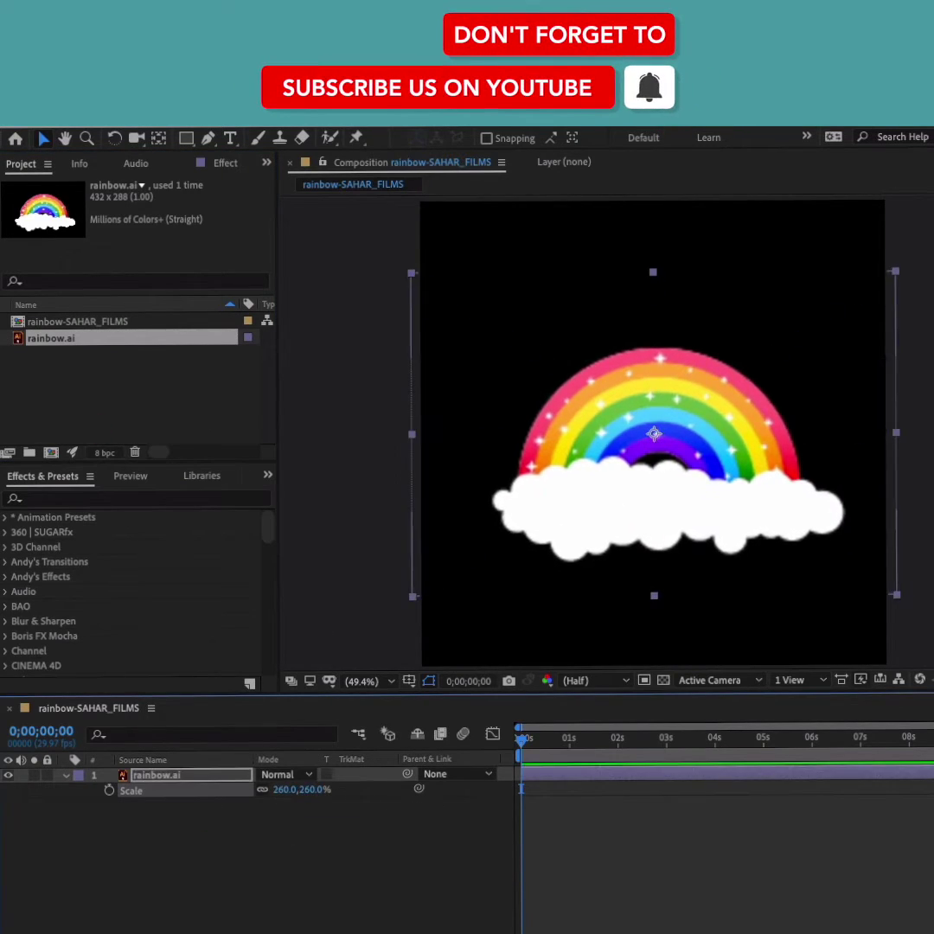
pyautogui.rightClick(194, 787)
pyautogui.click(467, 831)
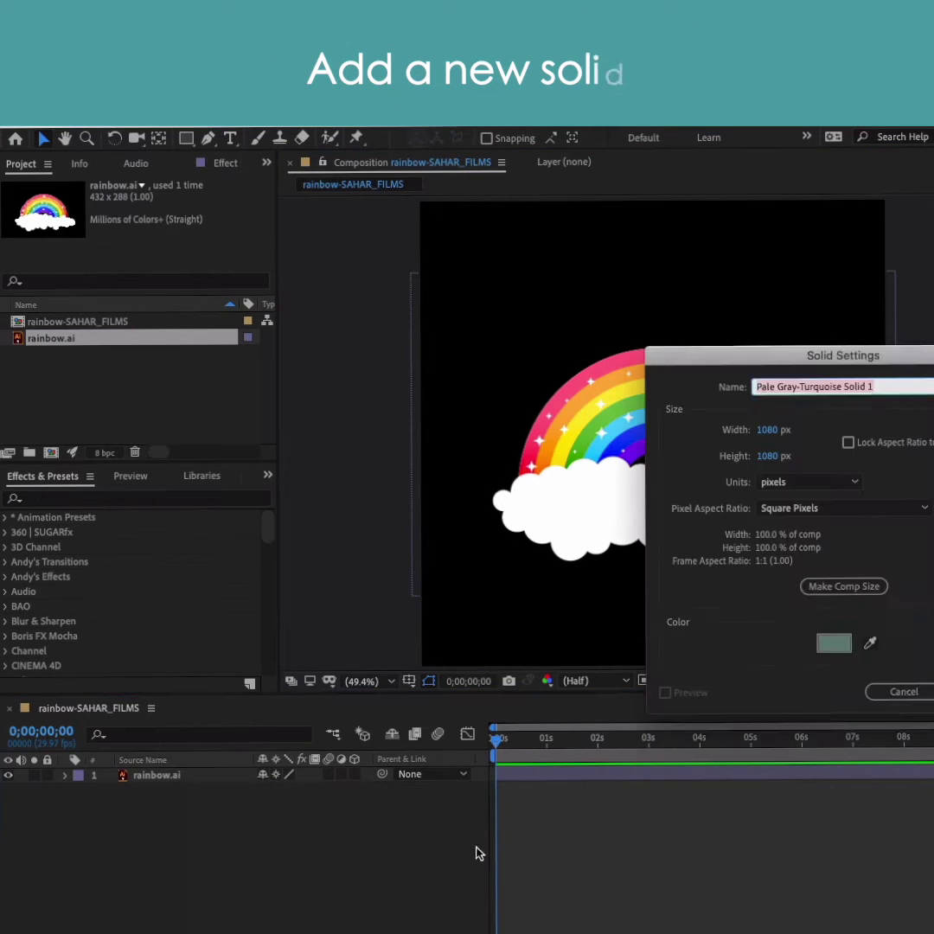
pyautogui.press('Return')
# - Move the white solid below rainbow.ai and rename it 'BG'
pyautogui.moveTo(168, 798); pyautogui.dragTo(173, 801)
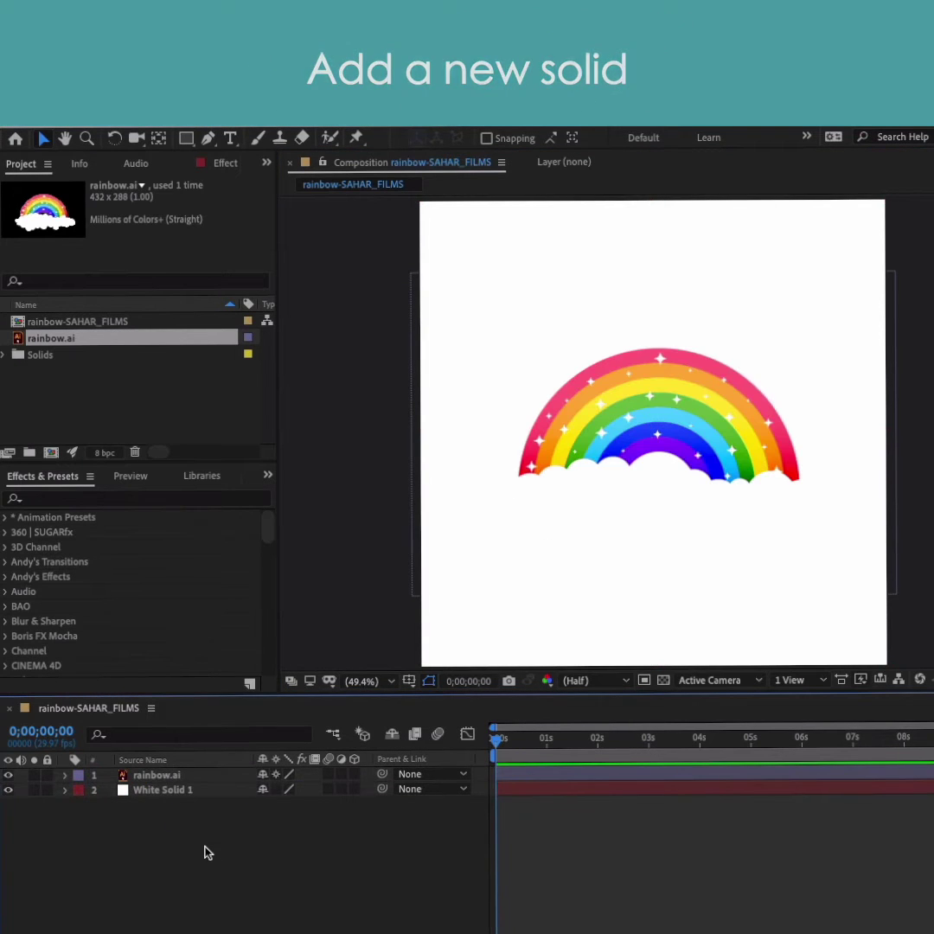
pyautogui.press('Return')
pyautogui.write('BG')
pyautogui.press('Return')
pyautogui.click(58, 498)
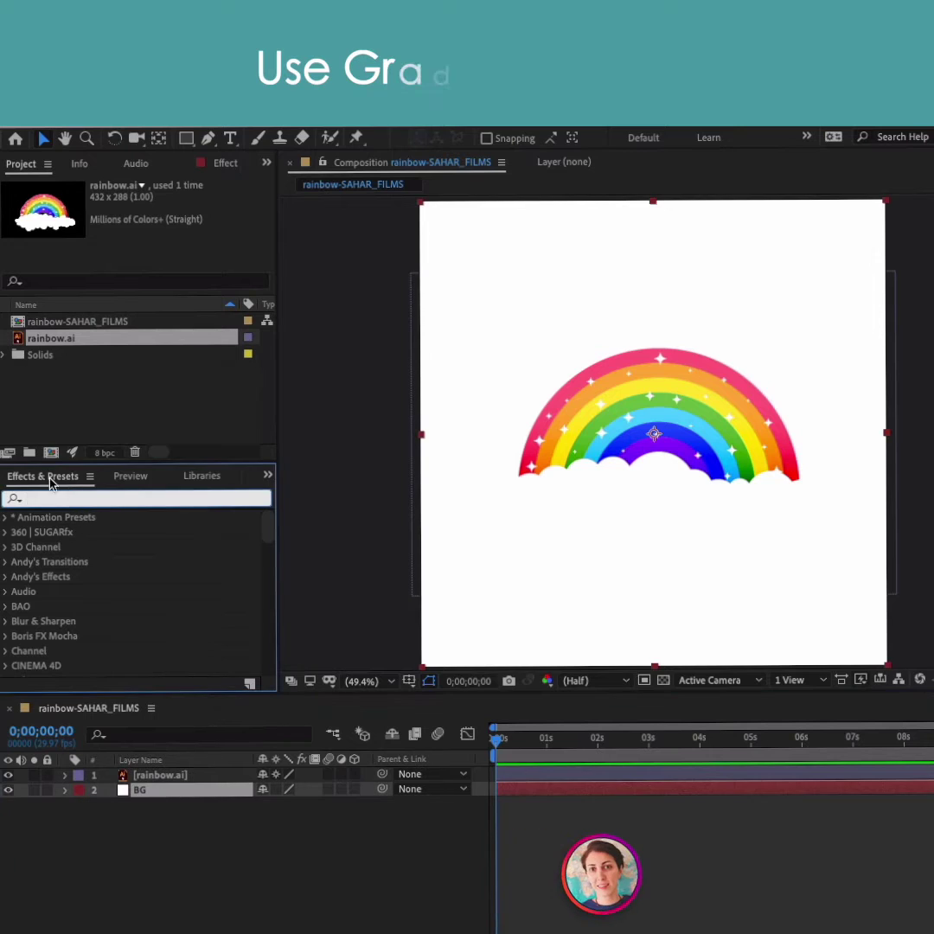
# - Apply Gradient Ramp to BG, set it to Radial Ramp with a light-blue colour
pyautogui.write('gradi')
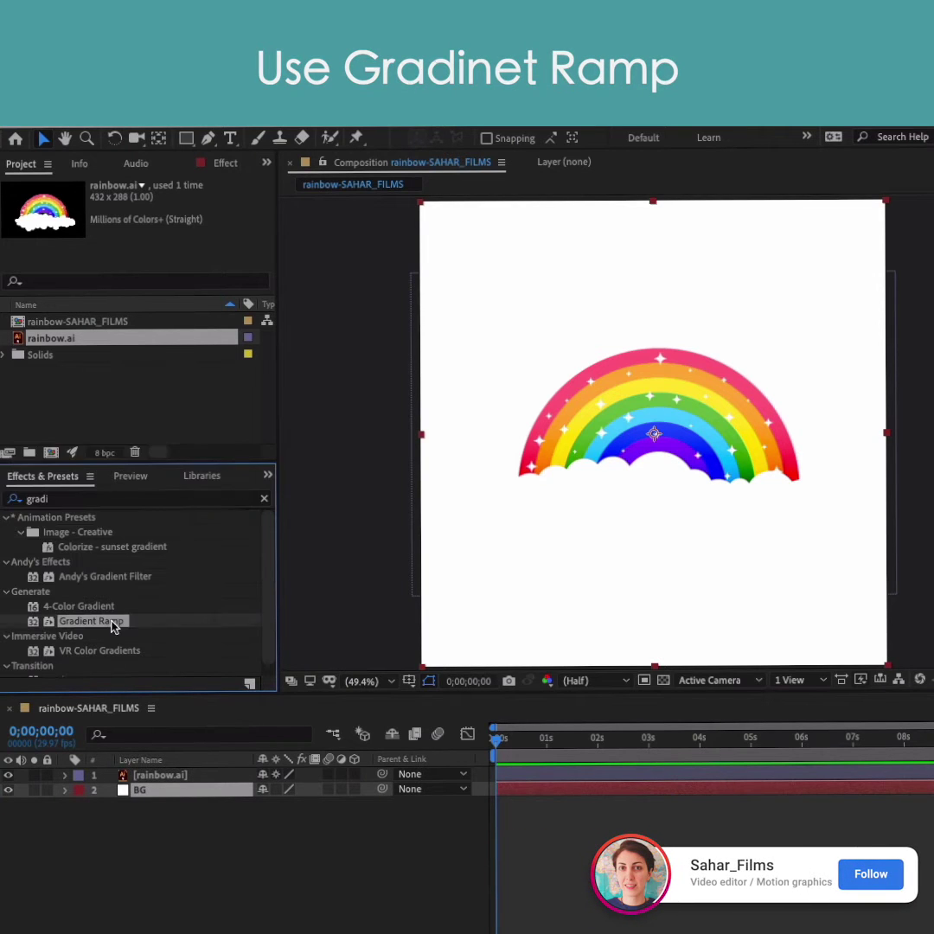
pyautogui.moveTo(95, 621); pyautogui.dragTo(156, 790)
pyautogui.click(202, 274)
pyautogui.click(190, 306)
pyautogui.click(159, 230)
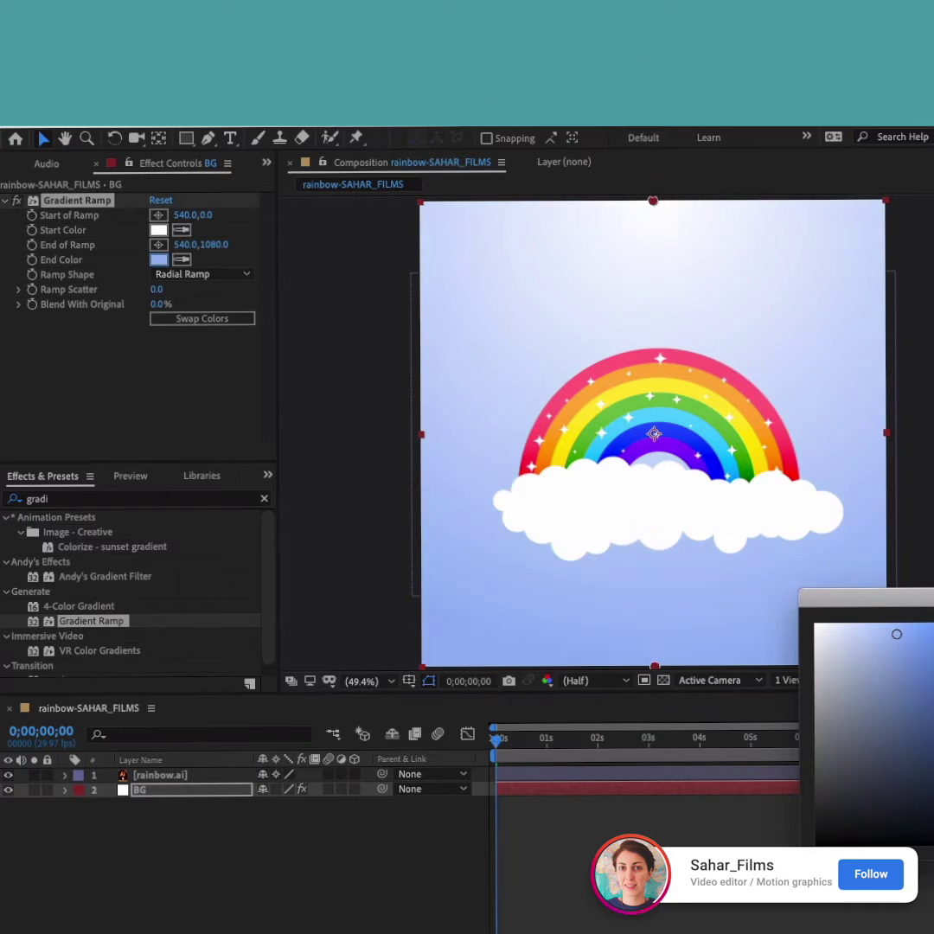
pyautogui.click(372, 571)
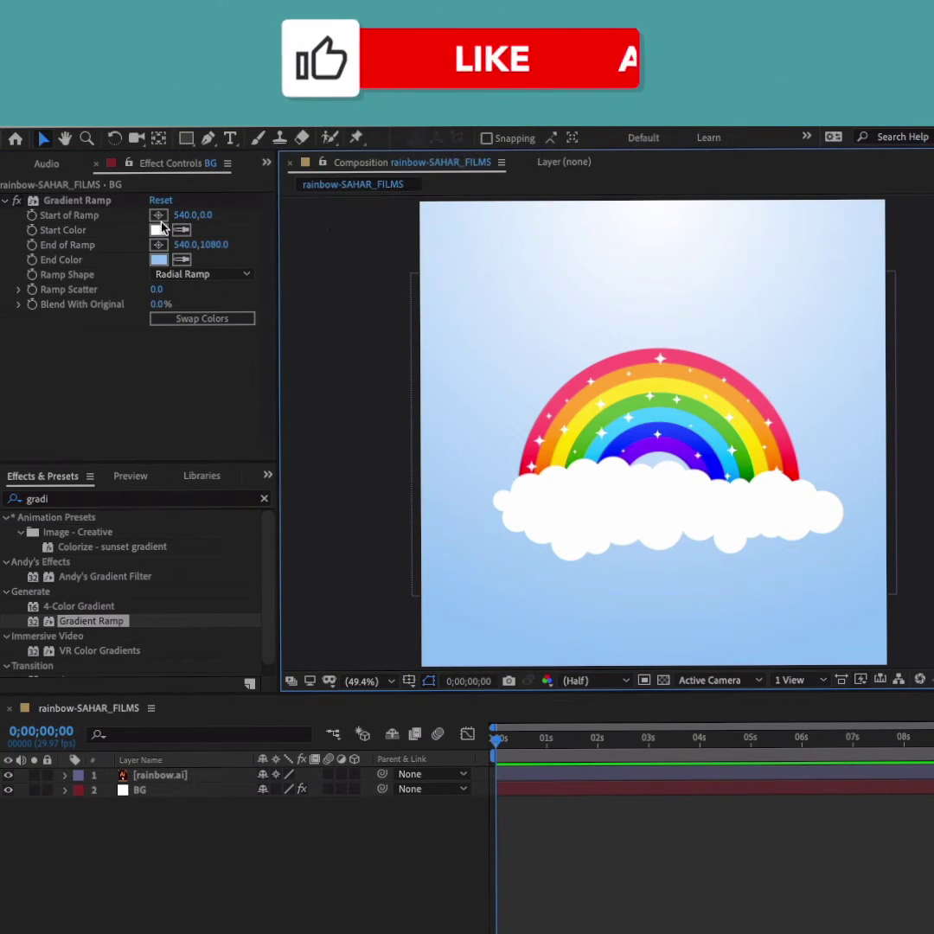
# - Centre the ramp behind the rainbow, put its end bottom-left, and duplicate rainbow.ai
pyautogui.click(159, 215)
pyautogui.click(658, 430)
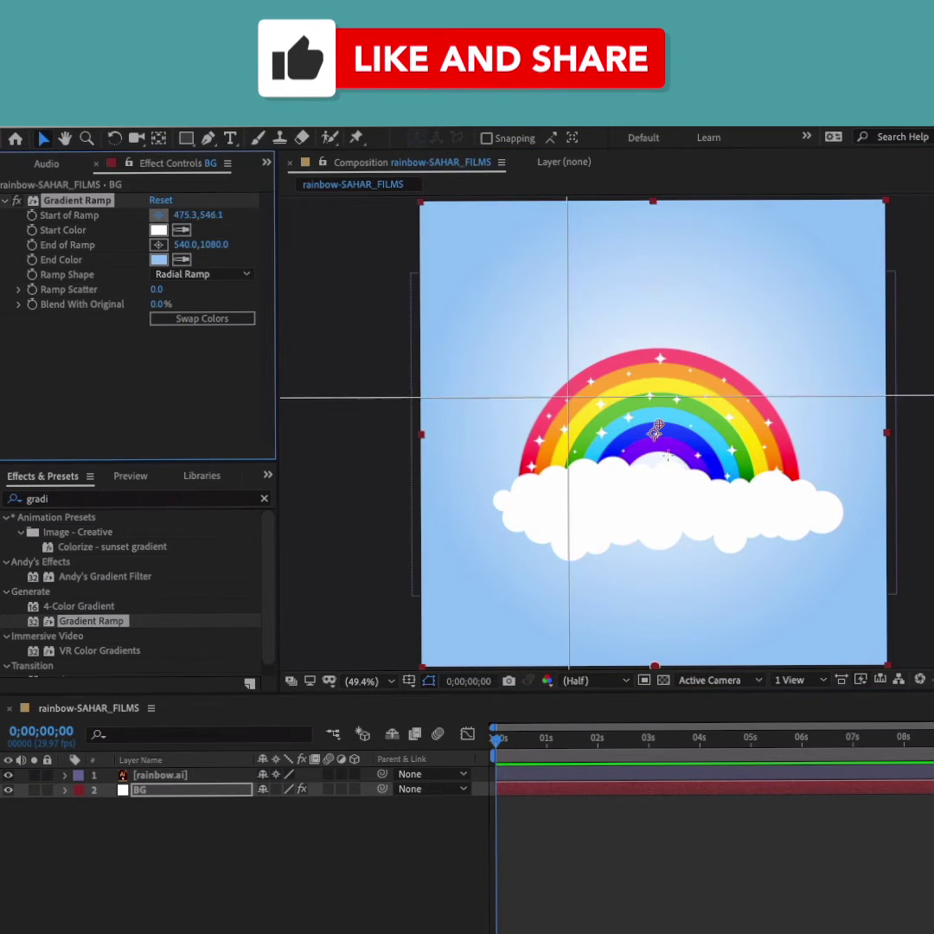
pyautogui.click(158, 245)
pyautogui.click(421, 668)
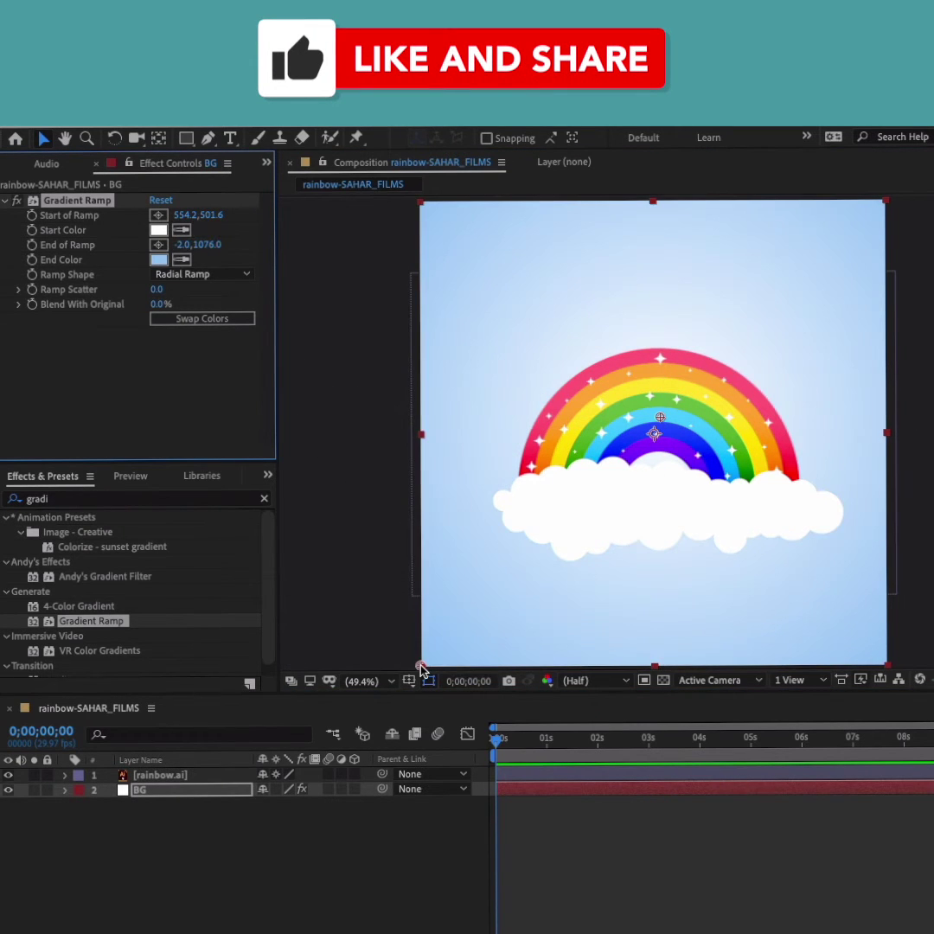
pyautogui.hotkey('ctrl', 'd')
pyautogui.press('Return')
# - Rename the rainbow copies to 'Linear wipe' and 'mask.rainbow'
pyautogui.write('Linea')
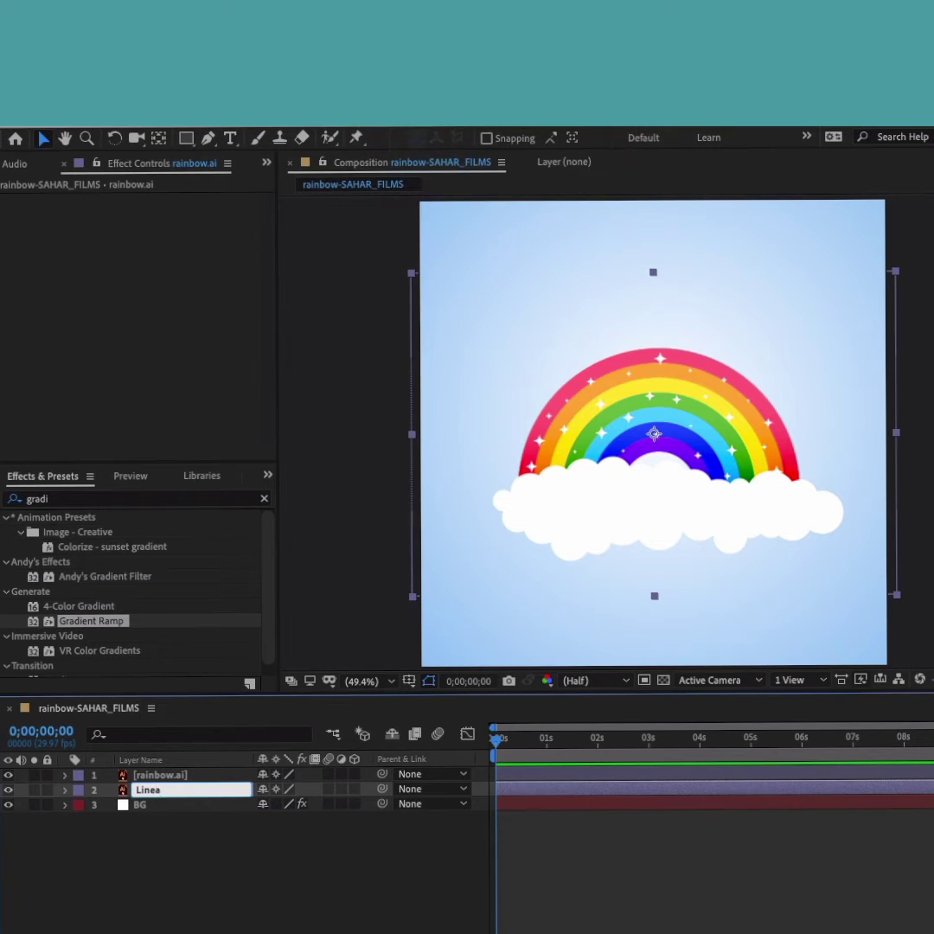
pyautogui.write('r wipe')
pyautogui.press('Return')
pyautogui.hotkey('ctrl', 'Up')
pyautogui.press('Return')
pyautogui.write('mask.rainbow')
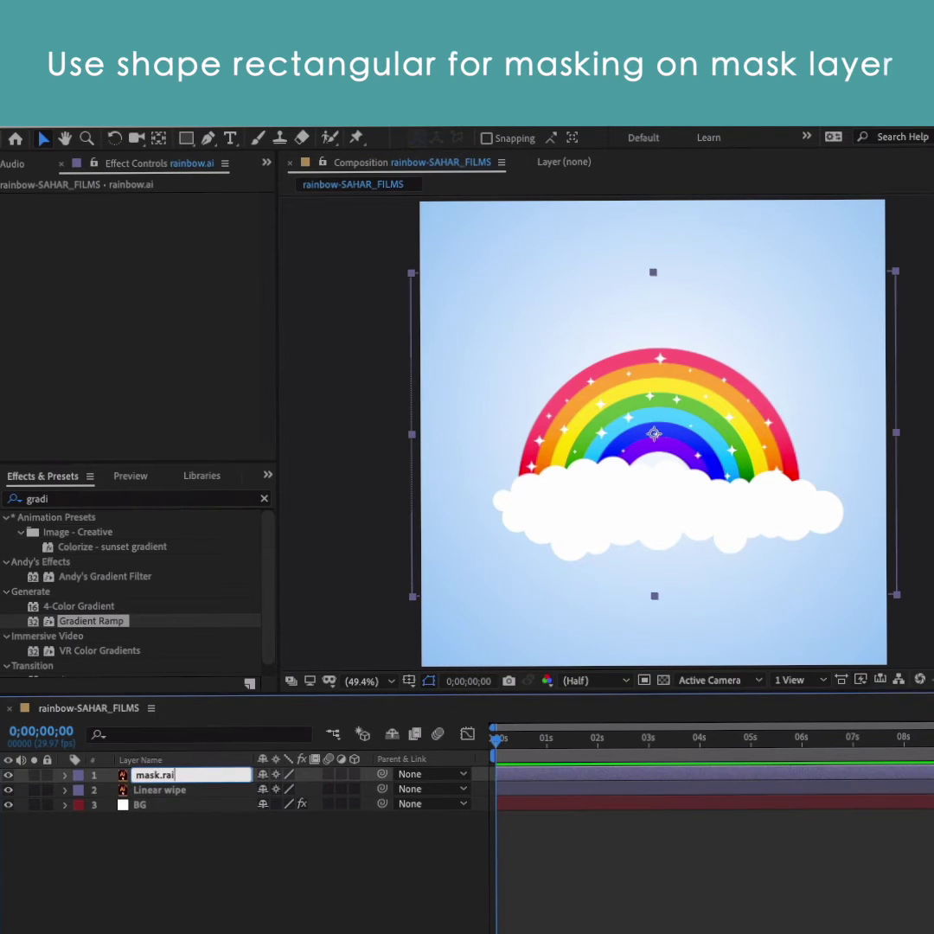
pyautogui.press('Return')
# - Draw a thin rectangular mask at the left on mask.rainbow and keyframe its Mask Path at 0s
pyautogui.click(165, 776)
pyautogui.press('q')
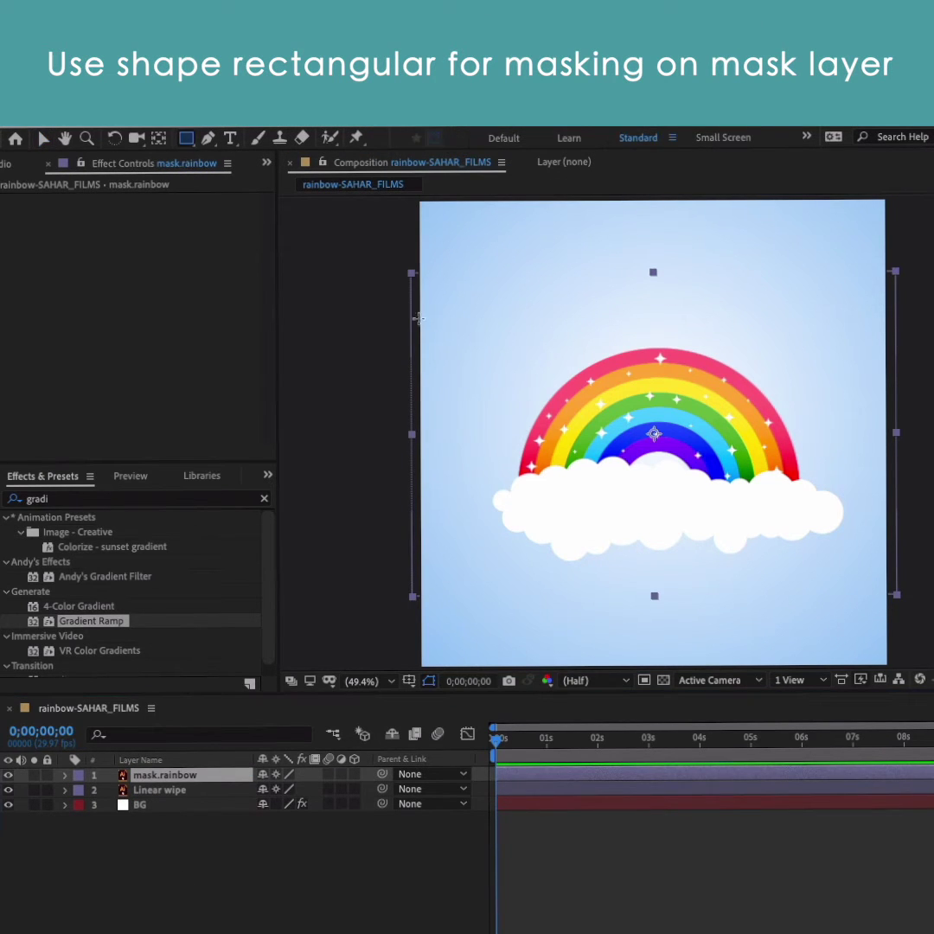
pyautogui.moveTo(450, 289); pyautogui.dragTo(480, 610)
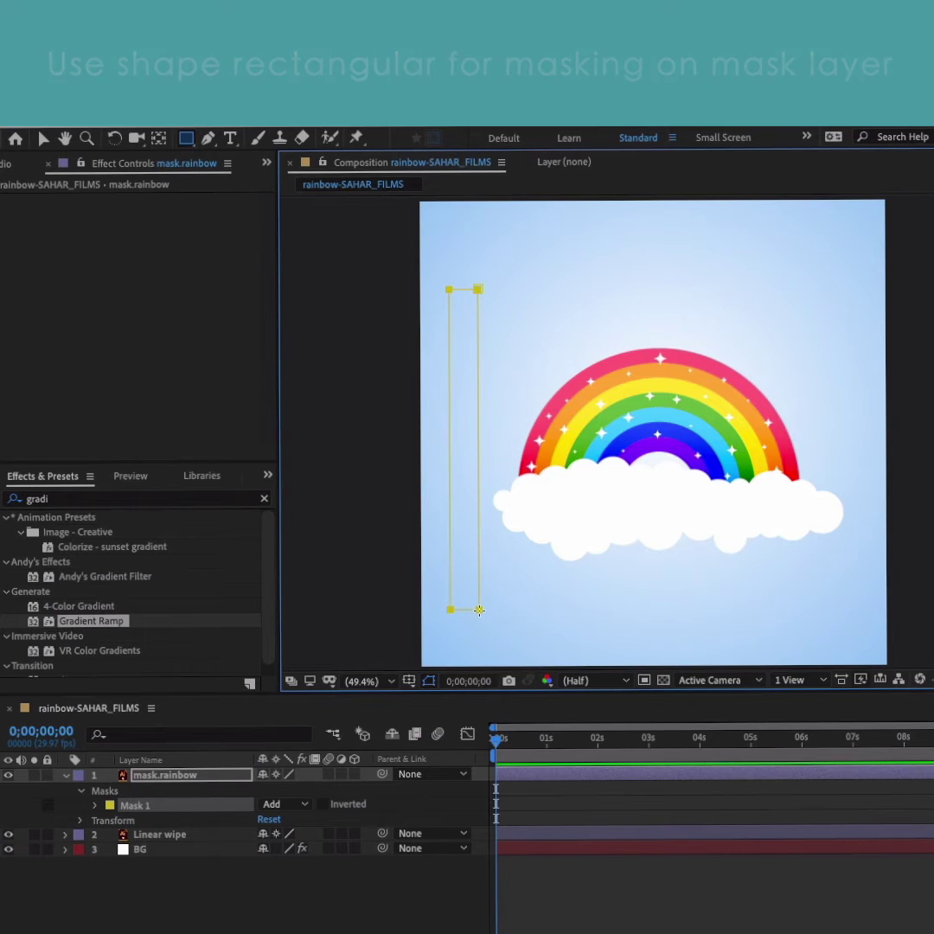
pyautogui.click(96, 806)
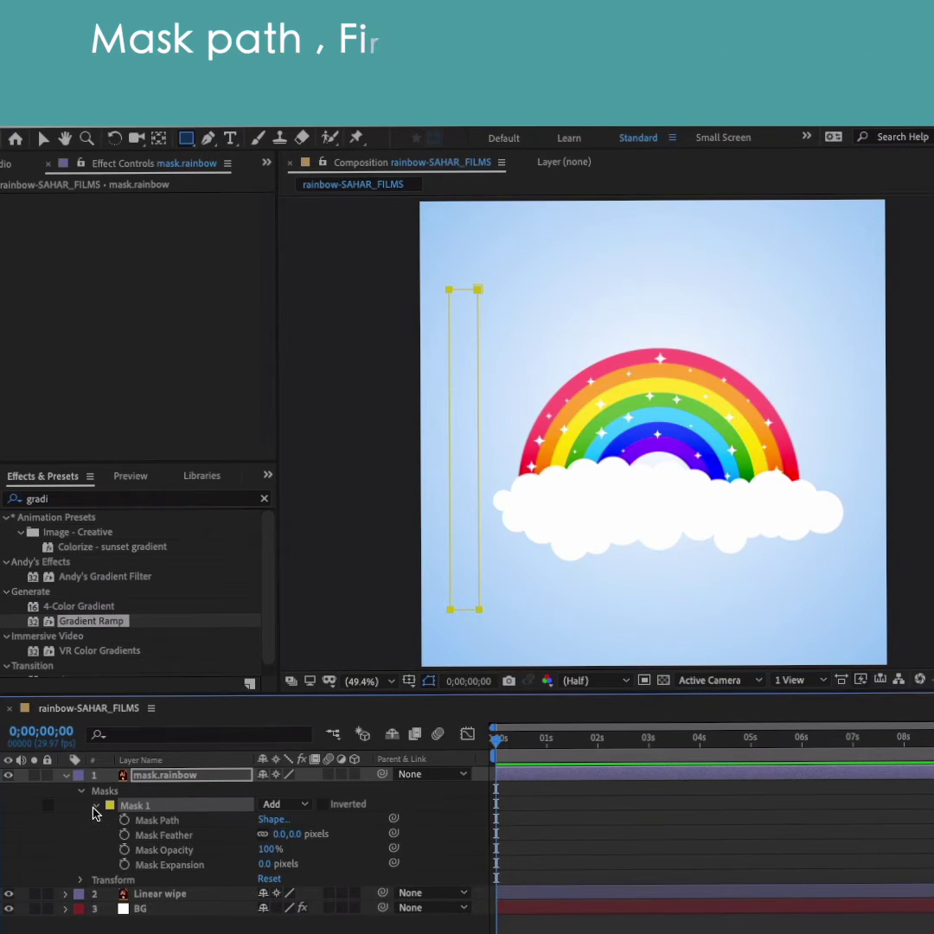
pyautogui.click(124, 820)
# - At 6 seconds, move the mask rectangle to the right edge and preview the sweep
pyautogui.moveTo(496, 740); pyautogui.dragTo(740, 765)
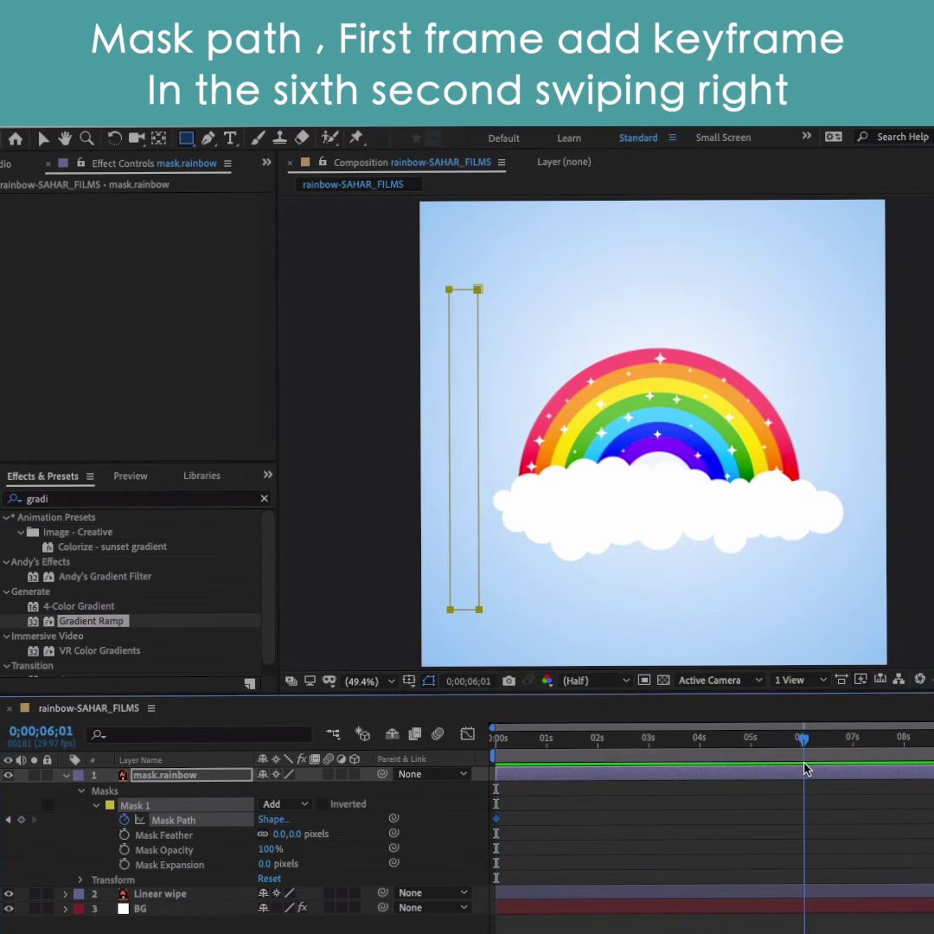
pyautogui.moveTo(803, 768); pyautogui.dragTo(805, 768)
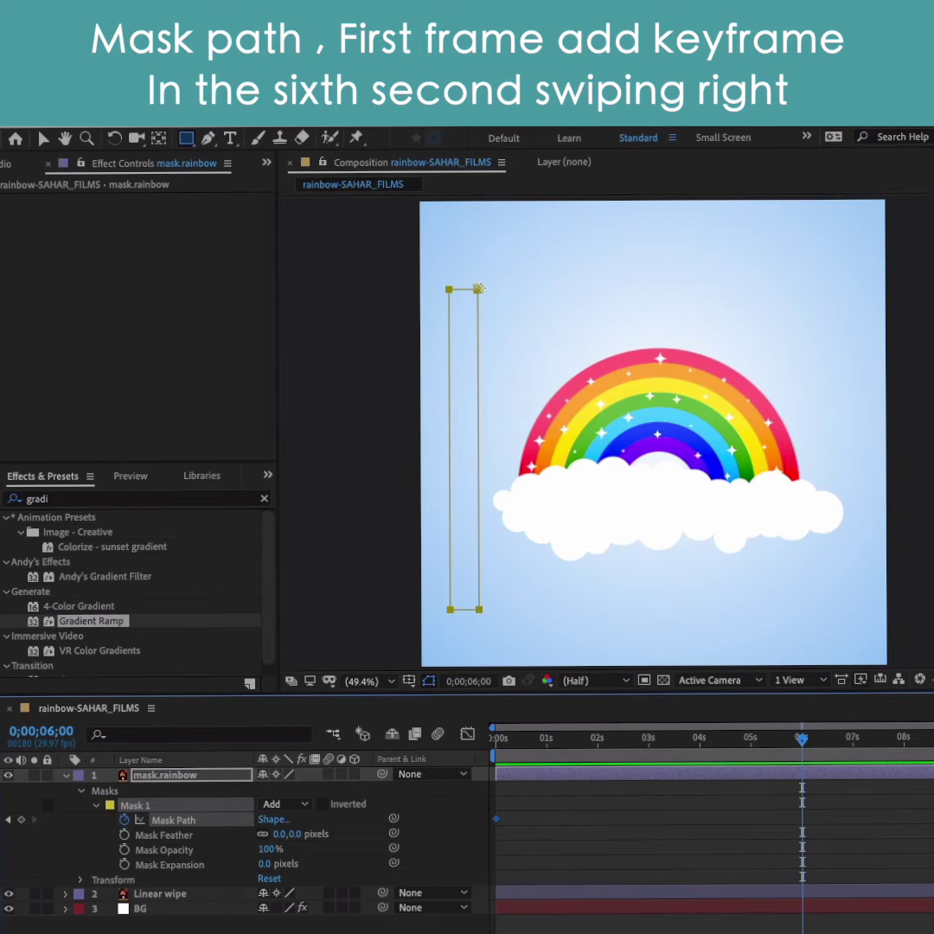
pyautogui.press('v')
pyautogui.moveTo(478, 289); pyautogui.dragTo(884, 313)
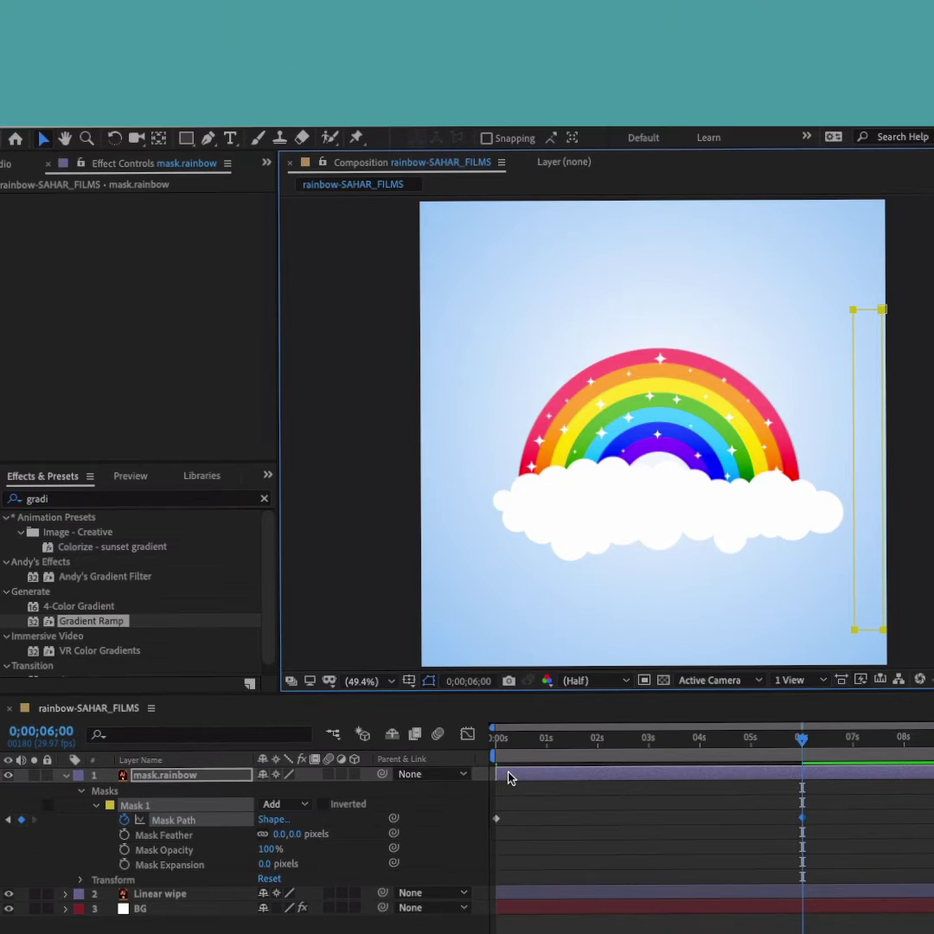
pyautogui.click(65, 776)
pyautogui.moveTo(509, 741); pyautogui.dragTo(809, 742)
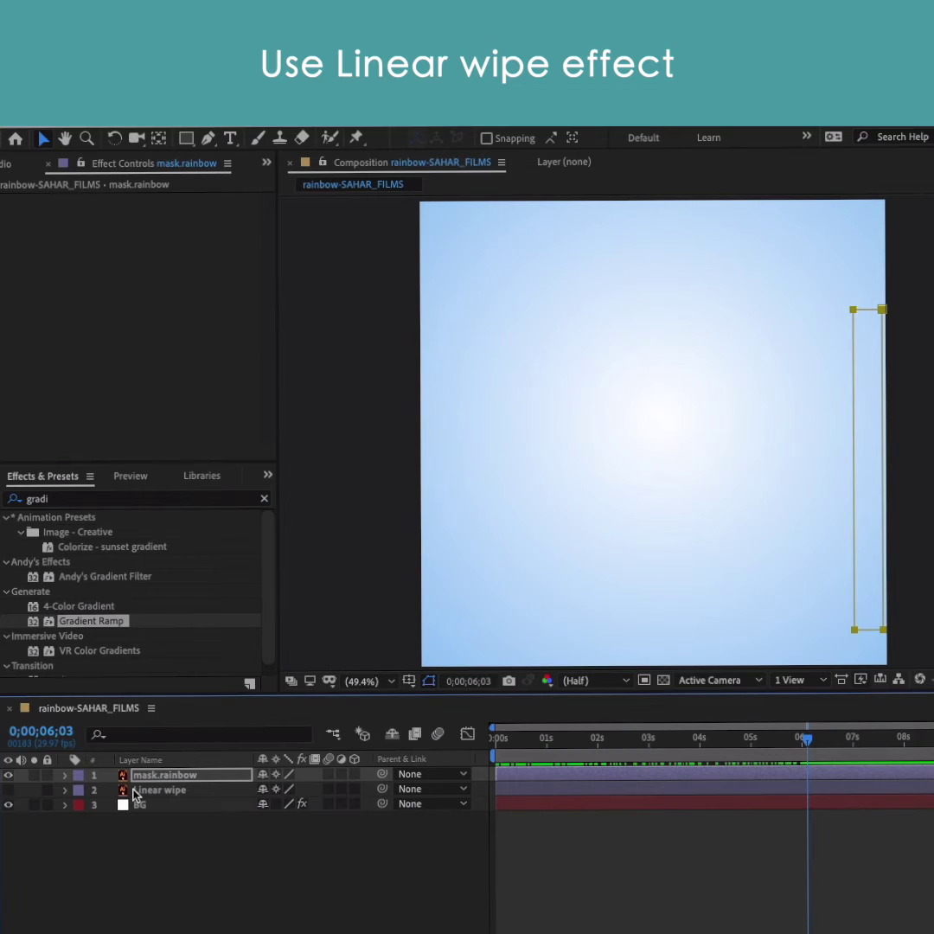
# - Apply the Linear Wipe effect to the Linear wipe layer
pyautogui.click(134, 791)
pyautogui.click(86, 499)
pyautogui.write('linea')
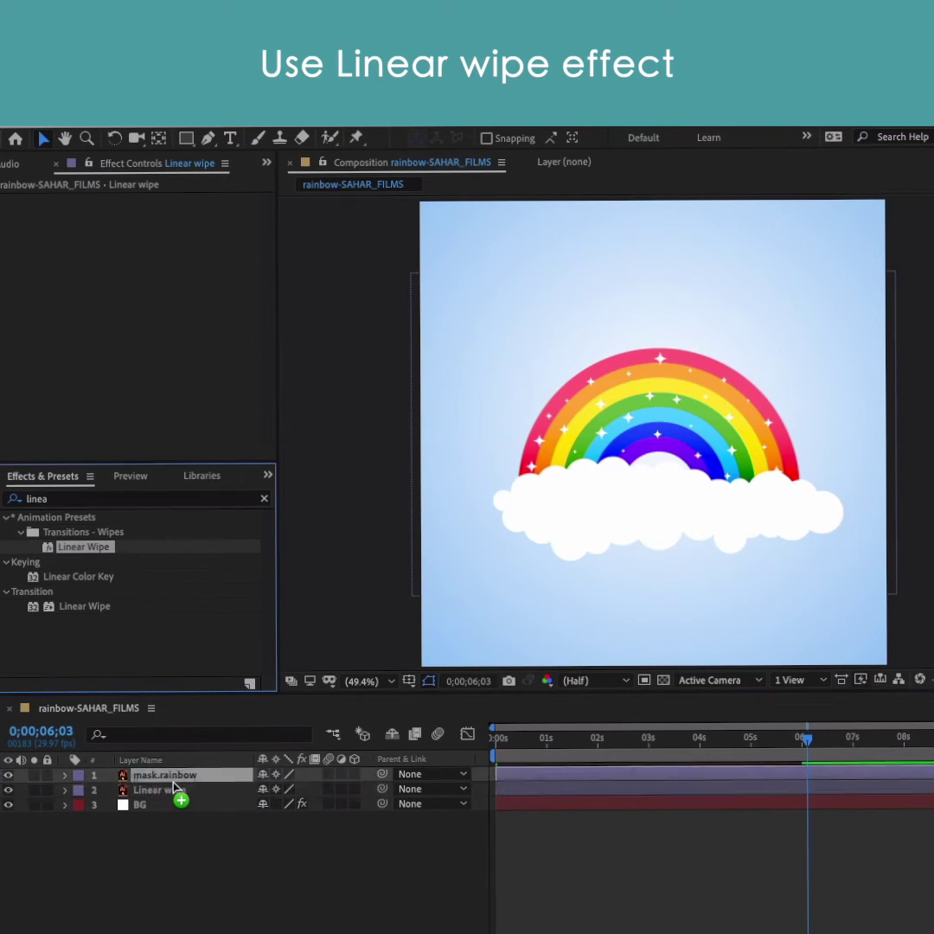
pyautogui.moveTo(83, 547); pyautogui.dragTo(181, 790)
# - Keyframe Transition Completion at 0% on the first frame and 100% at 6 seconds
pyautogui.press('Home')
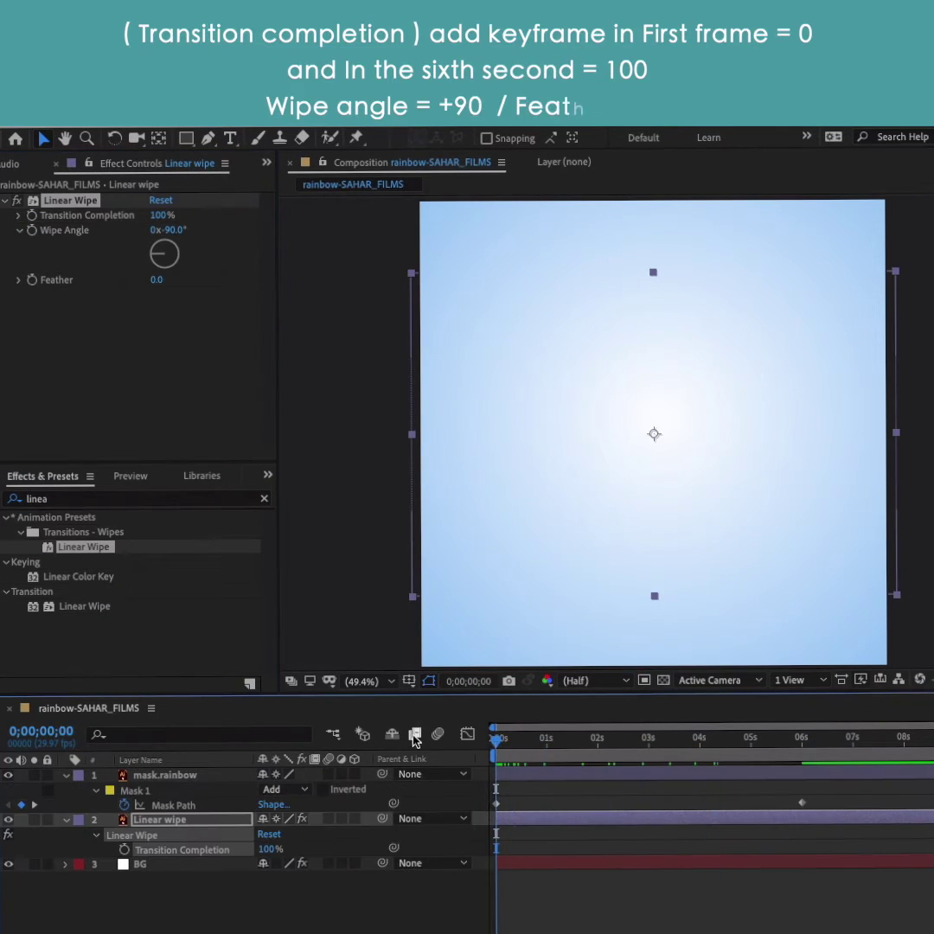
pyautogui.click(163, 822)
pyautogui.click(31, 215)
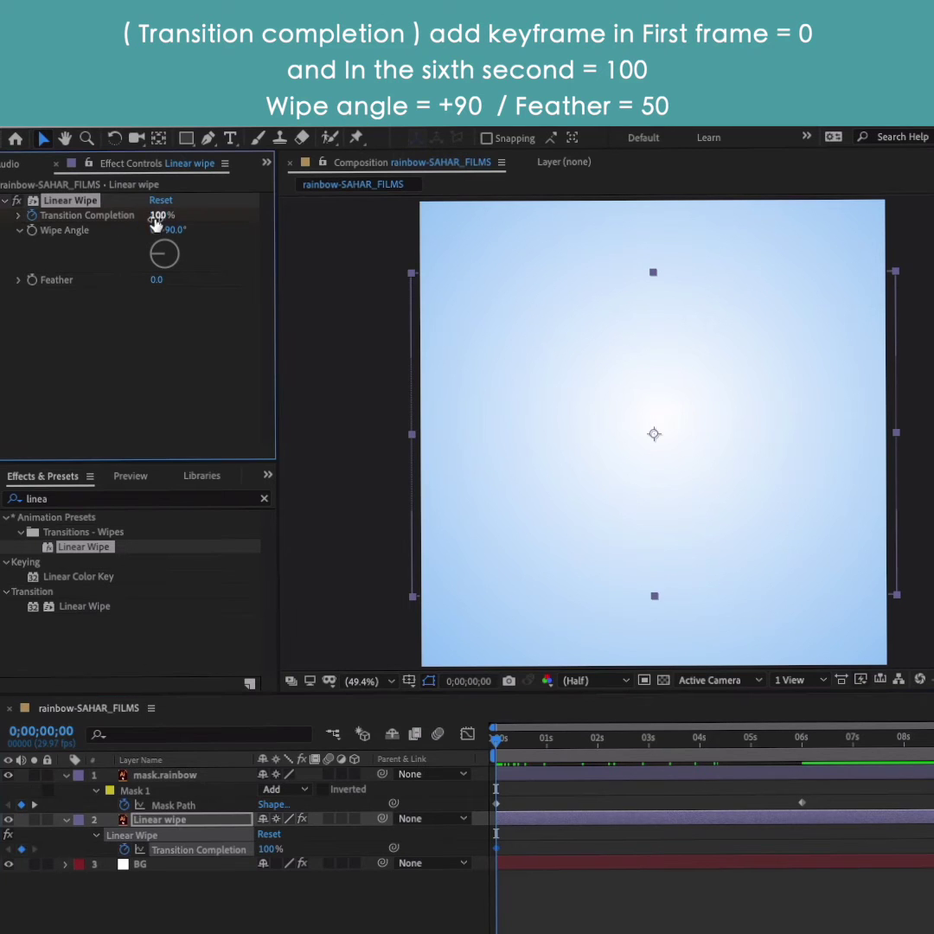
pyautogui.write('0')
pyautogui.press('Return')
pyautogui.moveTo(498, 738); pyautogui.dragTo(804, 746)
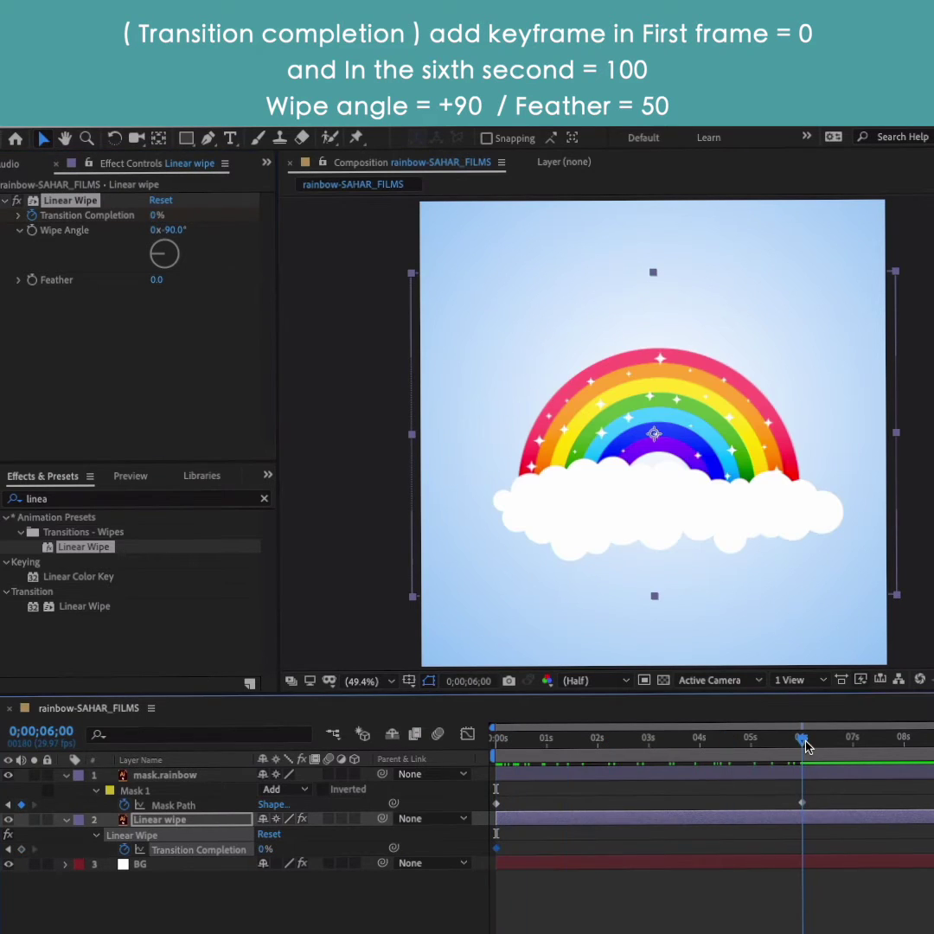
pyautogui.click(155, 215)
pyautogui.write('100')
pyautogui.press('Return')
# - Set the Linear Wipe angle to +90°
pyautogui.moveTo(571, 741); pyautogui.dragTo(472, 762)
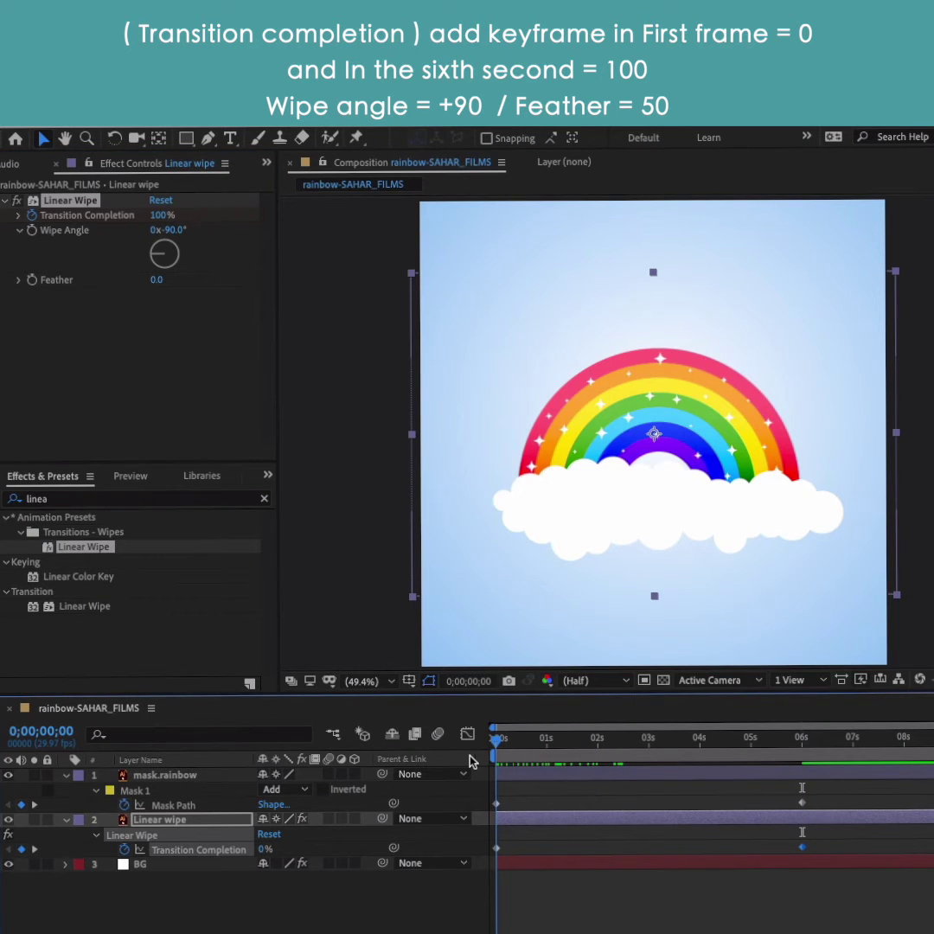
pyautogui.click(168, 229)
pyautogui.write('90')
pyautogui.press('Return')
pyautogui.press('Return')
# - Nudge the first wipe keyframe slightly later and set Feather to 50
pyautogui.moveTo(499, 746)
pyautogui.mouseDown()
pyautogui.moveTo(822, 784)
pyautogui.moveTo(496, 741)
pyautogui.mouseUp()
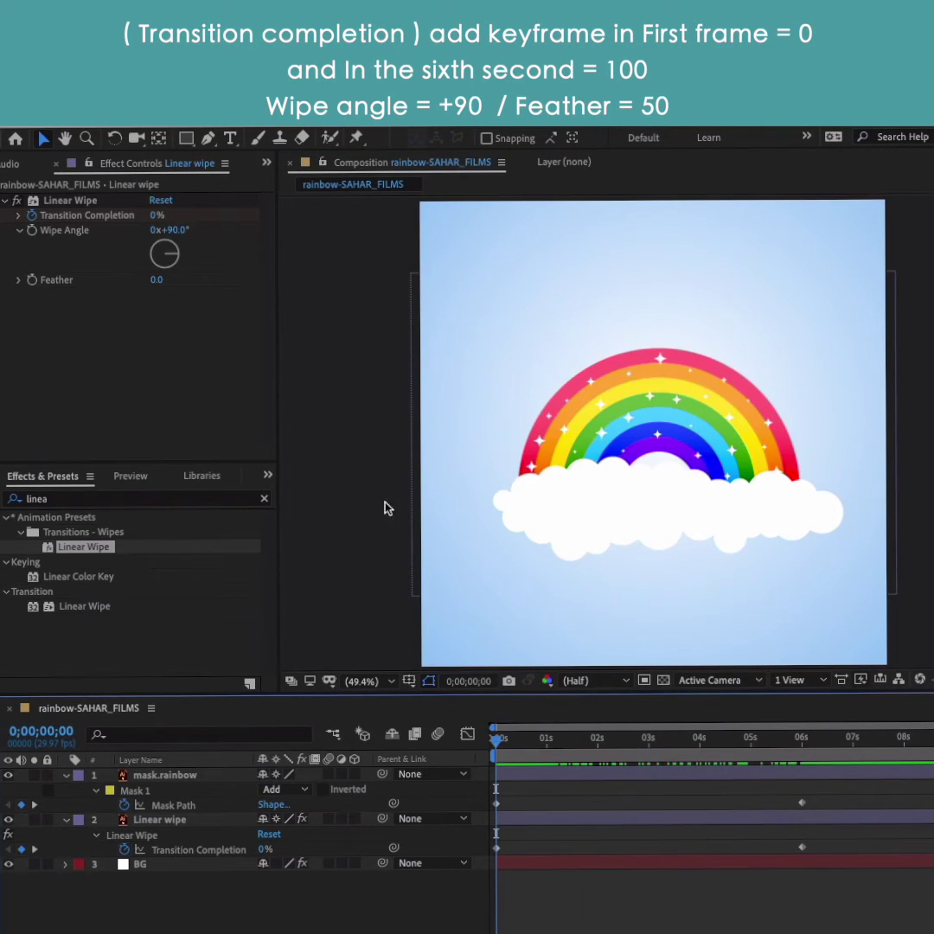
pyautogui.moveTo(497, 848); pyautogui.dragTo(505, 848)
pyautogui.moveTo(496, 738)
pyautogui.mouseDown()
pyautogui.moveTo(569, 749)
pyautogui.moveTo(510, 746)
pyautogui.mouseUp()
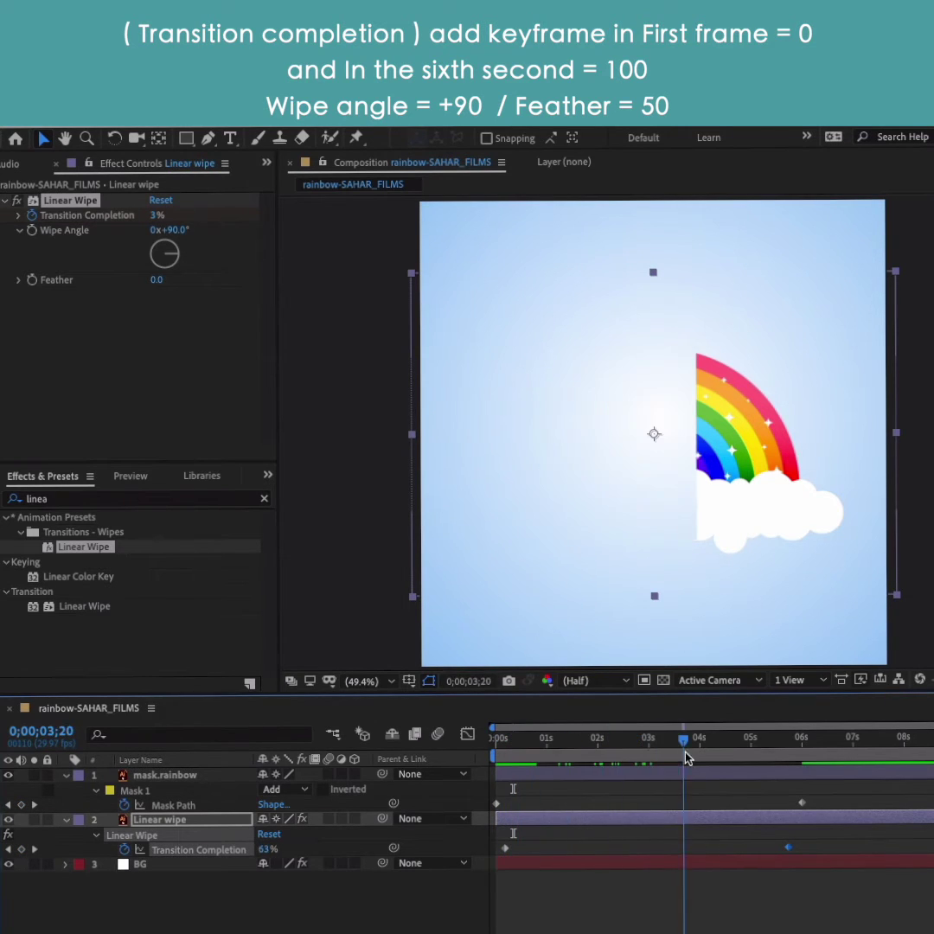
pyautogui.moveTo(508, 743)
pyautogui.mouseDown()
pyautogui.moveTo(662, 758)
pyautogui.moveTo(532, 780)
pyautogui.mouseUp()
pyautogui.click(158, 281)
pyautogui.press('Return')
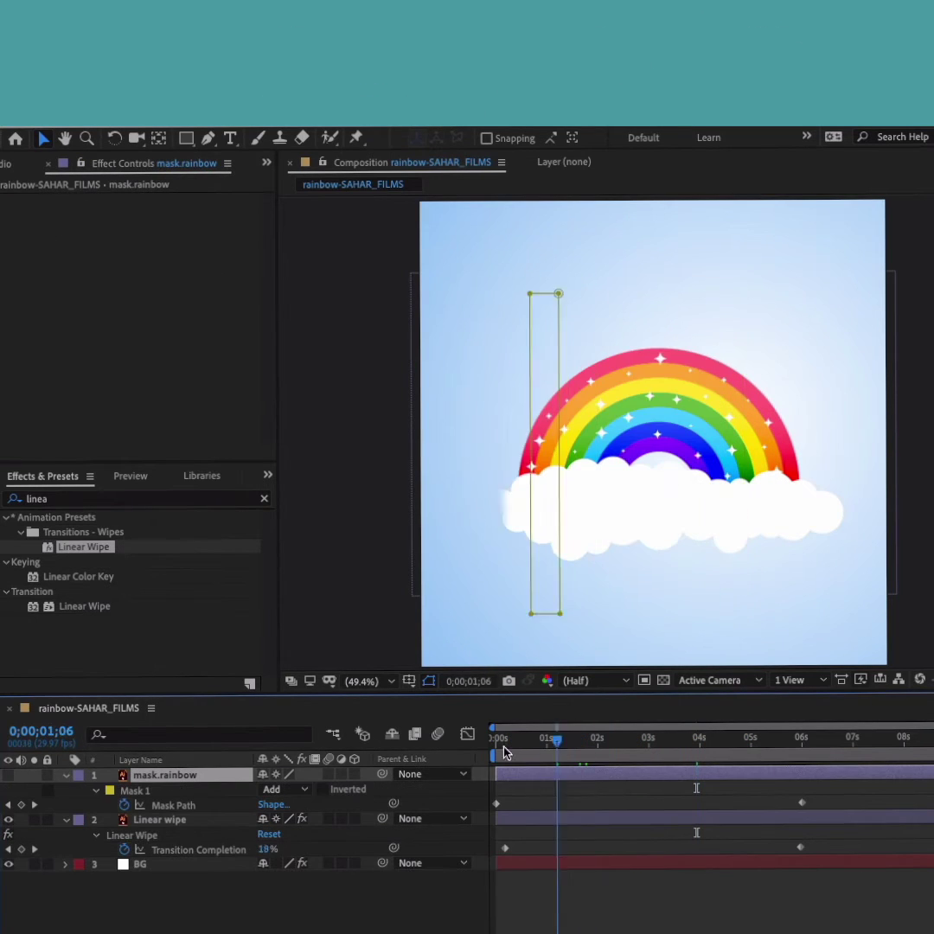
# - Scrub the timeline to check the rainbow clears left to right
pyautogui.moveTo(558, 754); pyautogui.dragTo(740, 782)
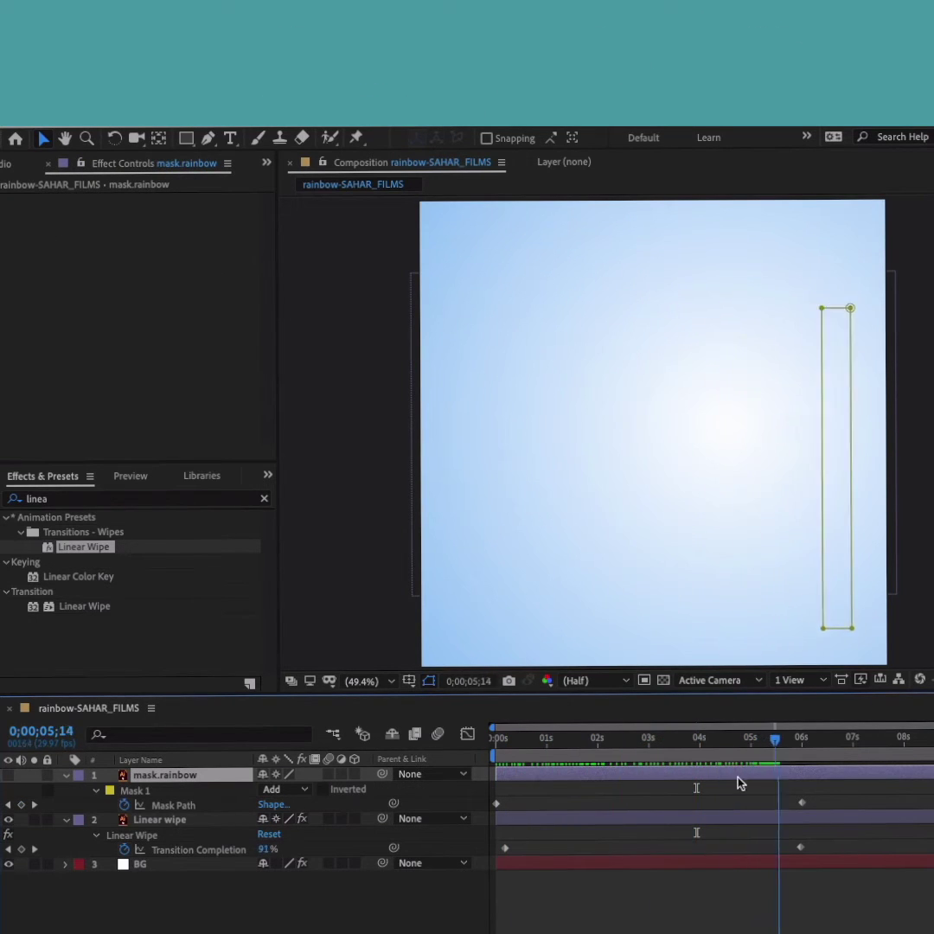
pyautogui.press('Home')
pyautogui.click(66, 775)
pyautogui.moveTo(498, 740); pyautogui.dragTo(772, 743)
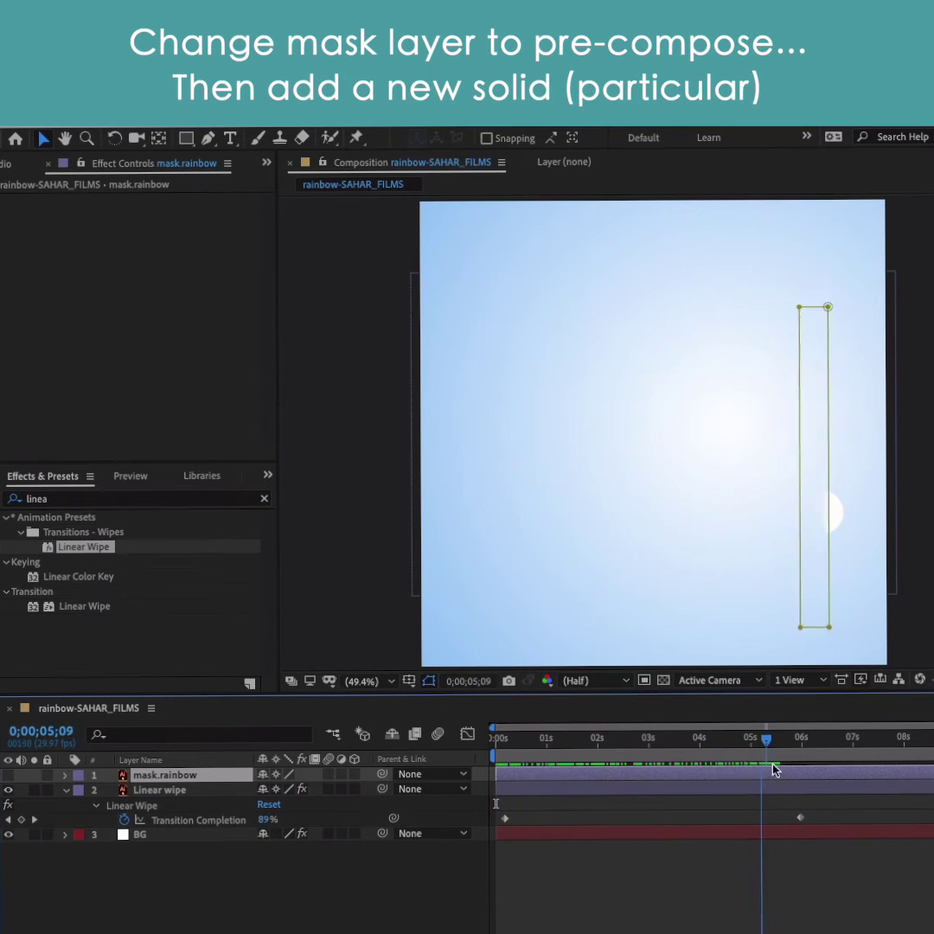
pyautogui.press('Home')
pyautogui.rightClick(205, 781)
# - Pre-compose mask.rainbow as 'Particular' and create a white solid named Particular
pyautogui.click(230, 896)
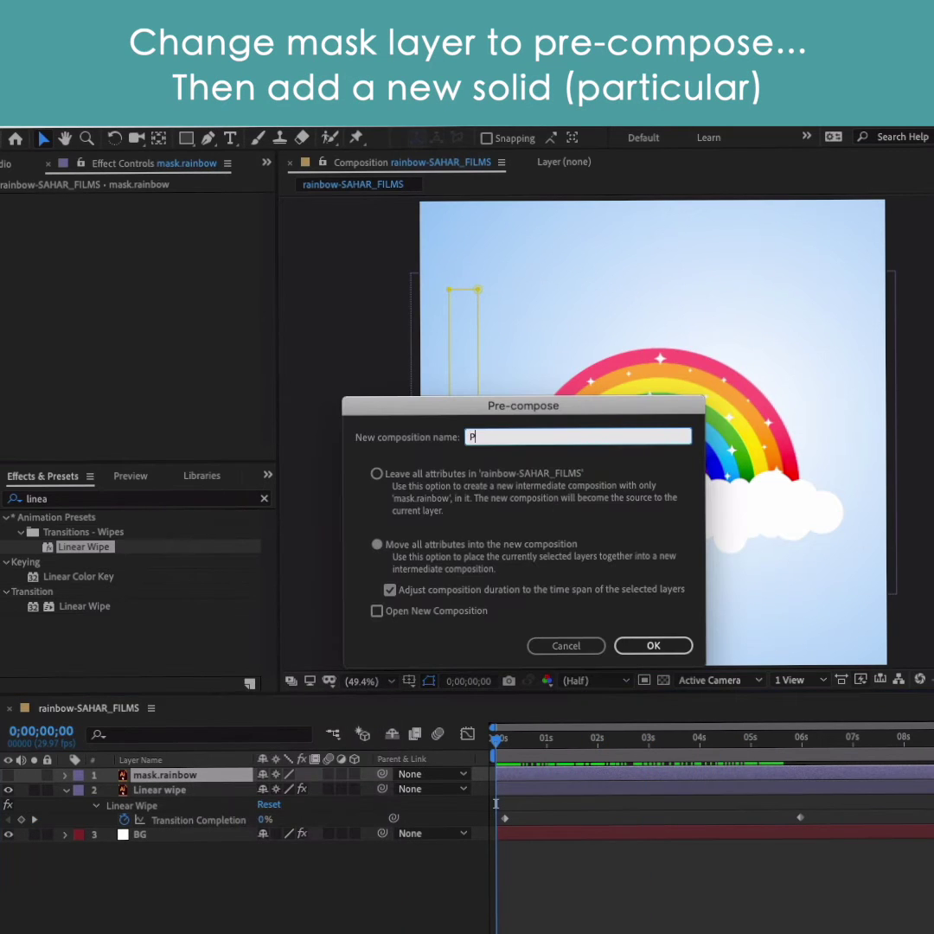
pyautogui.click(653, 645)
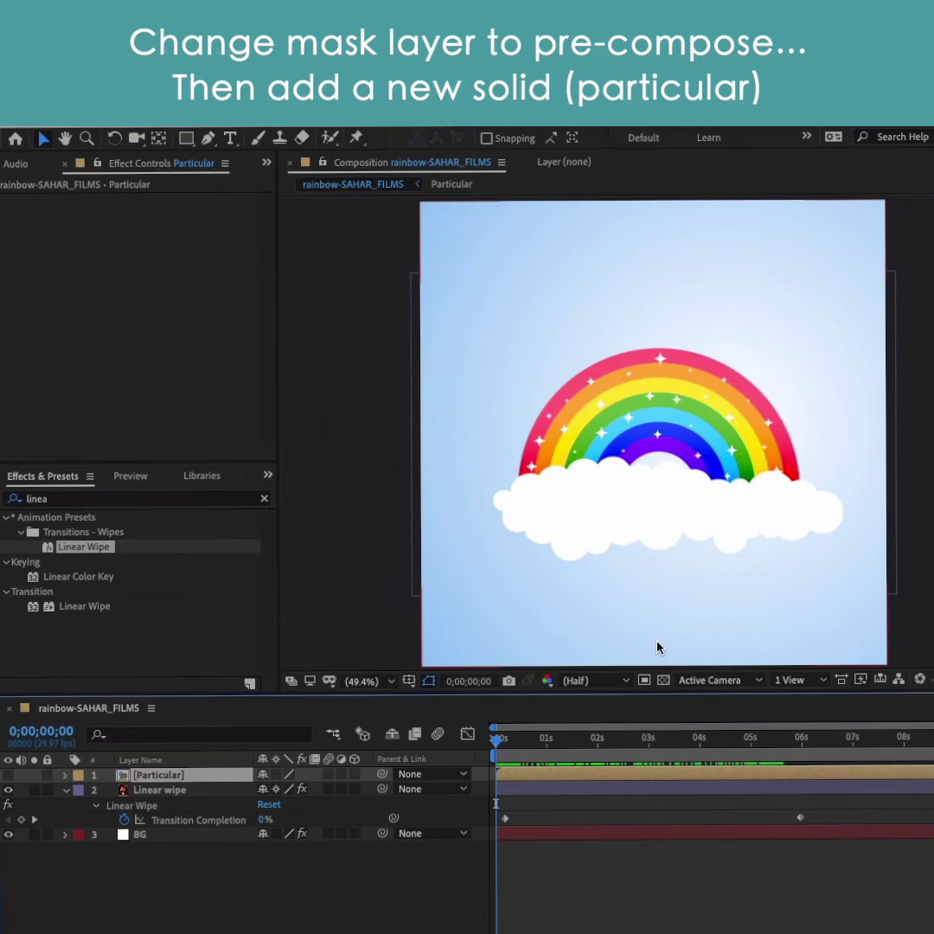
pyautogui.rightClick(235, 900)
pyautogui.moveTo(346, 800)
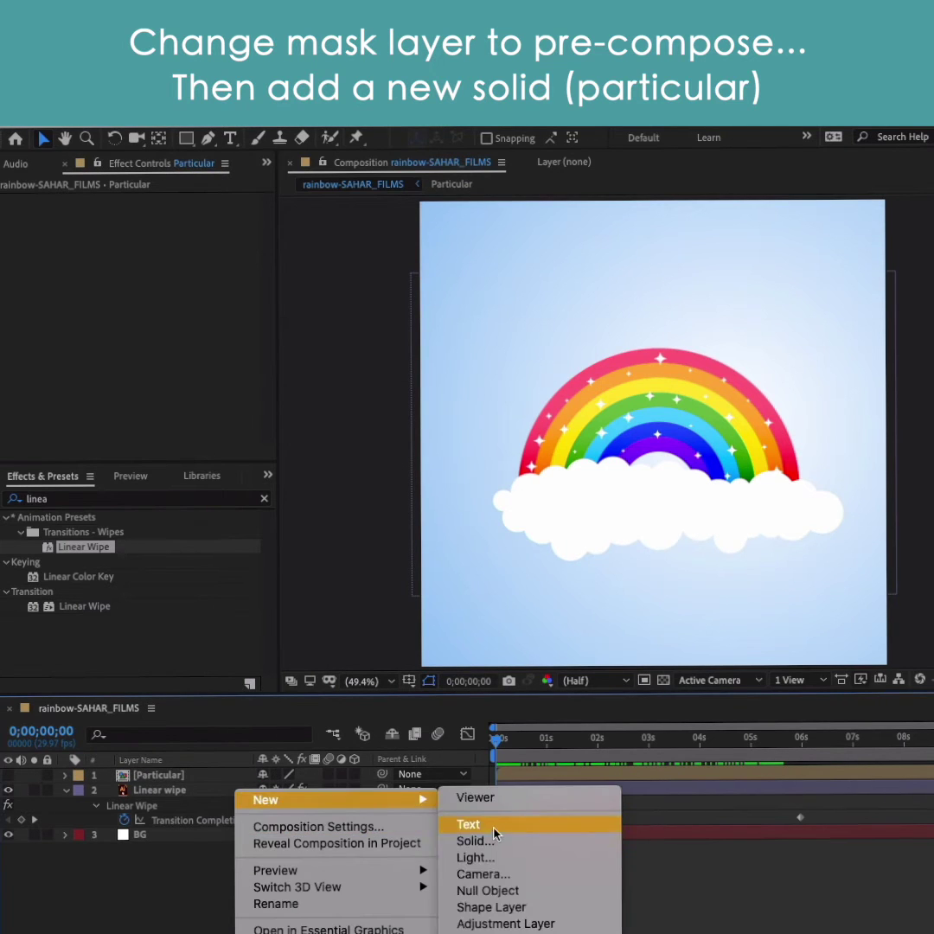
pyautogui.click(497, 844)
pyautogui.write('Particular')
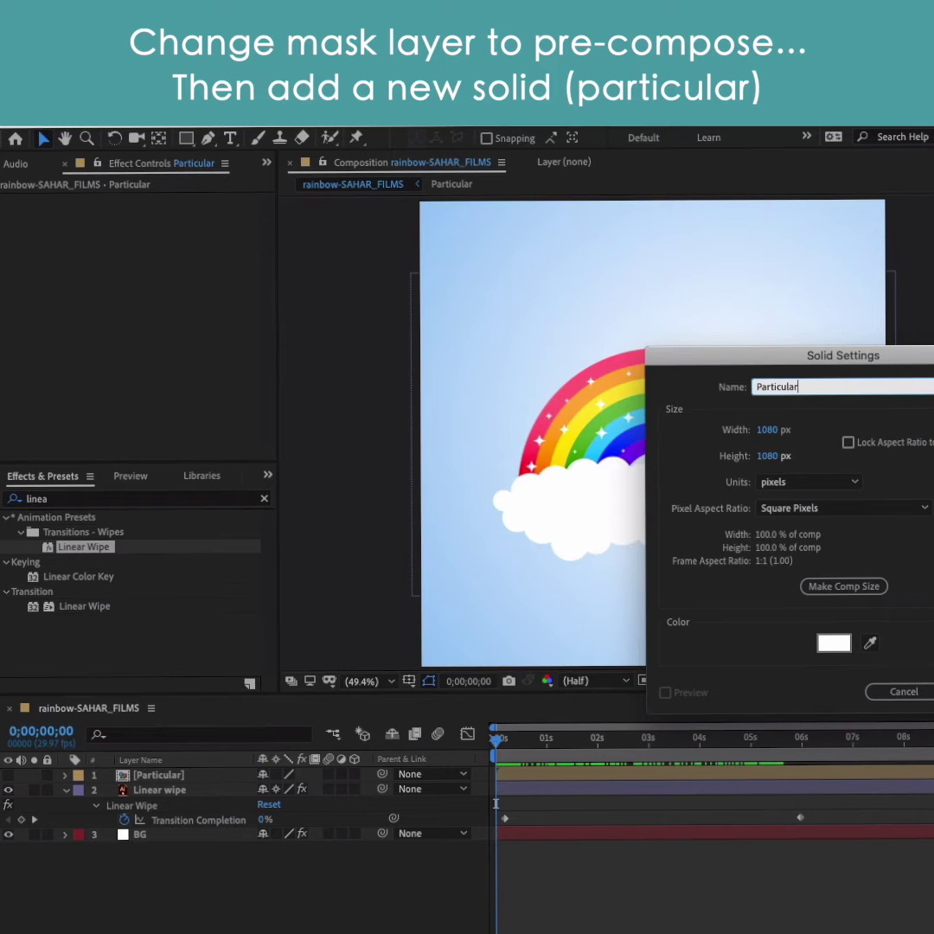
pyautogui.press('Return')
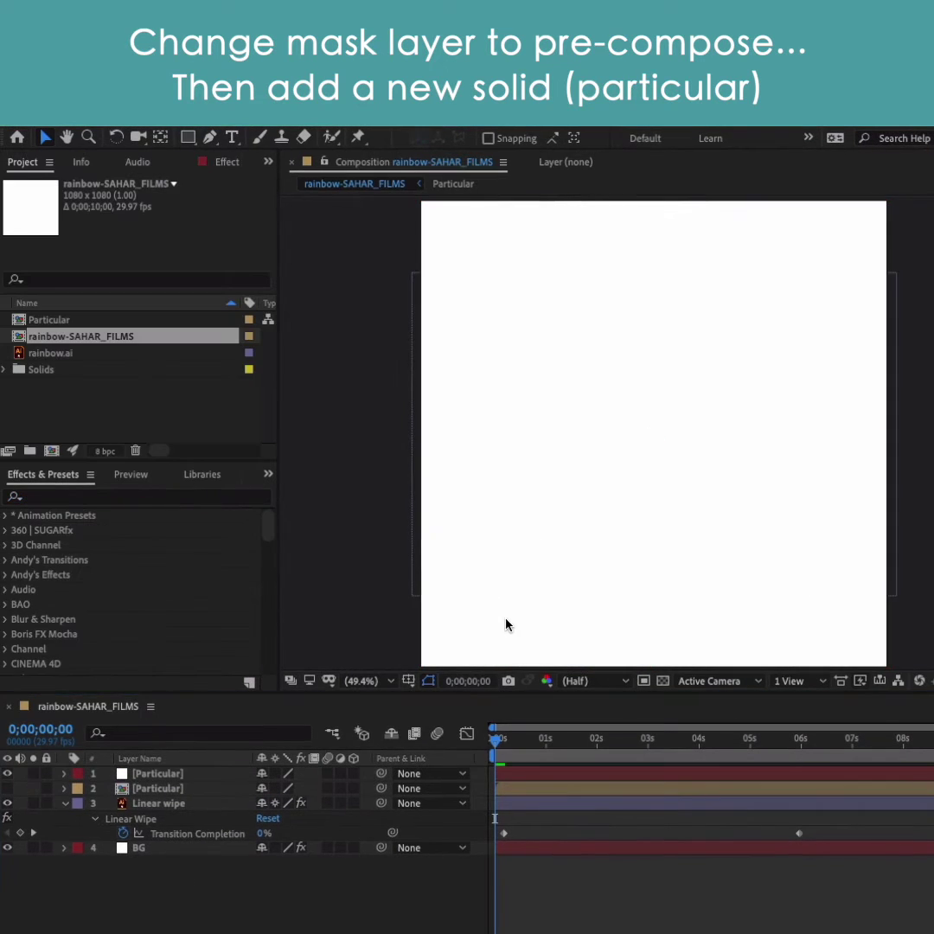
# - Apply Trapcode Particular to the new solid and expand its emitter settings
pyautogui.click(69, 498)
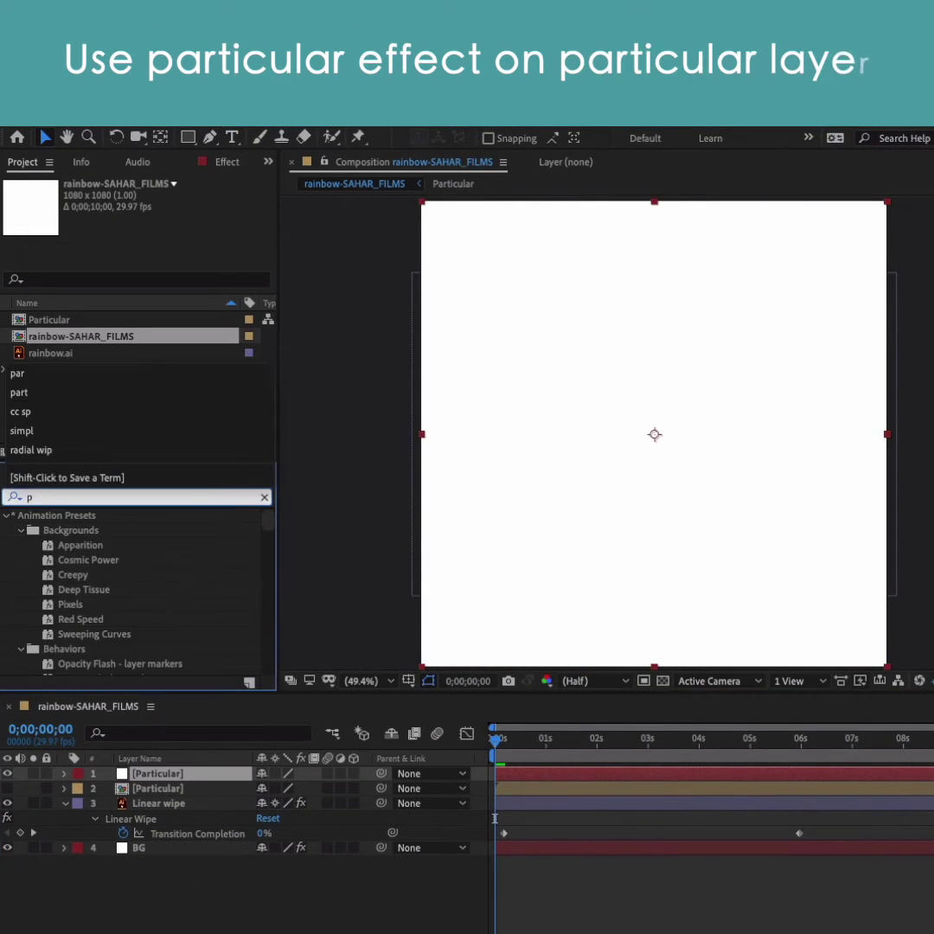
pyautogui.write('parti')
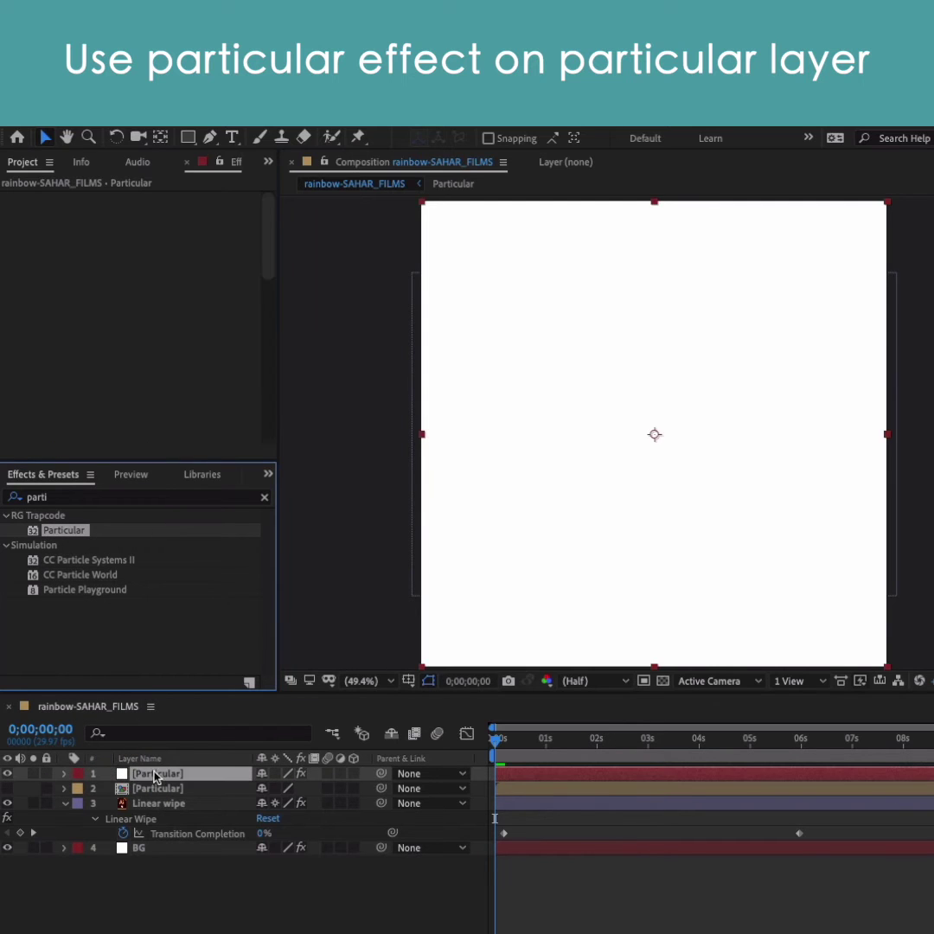
pyautogui.doubleClick(63, 530)
pyautogui.moveTo(208, 467); pyautogui.dragTo(205, 591)
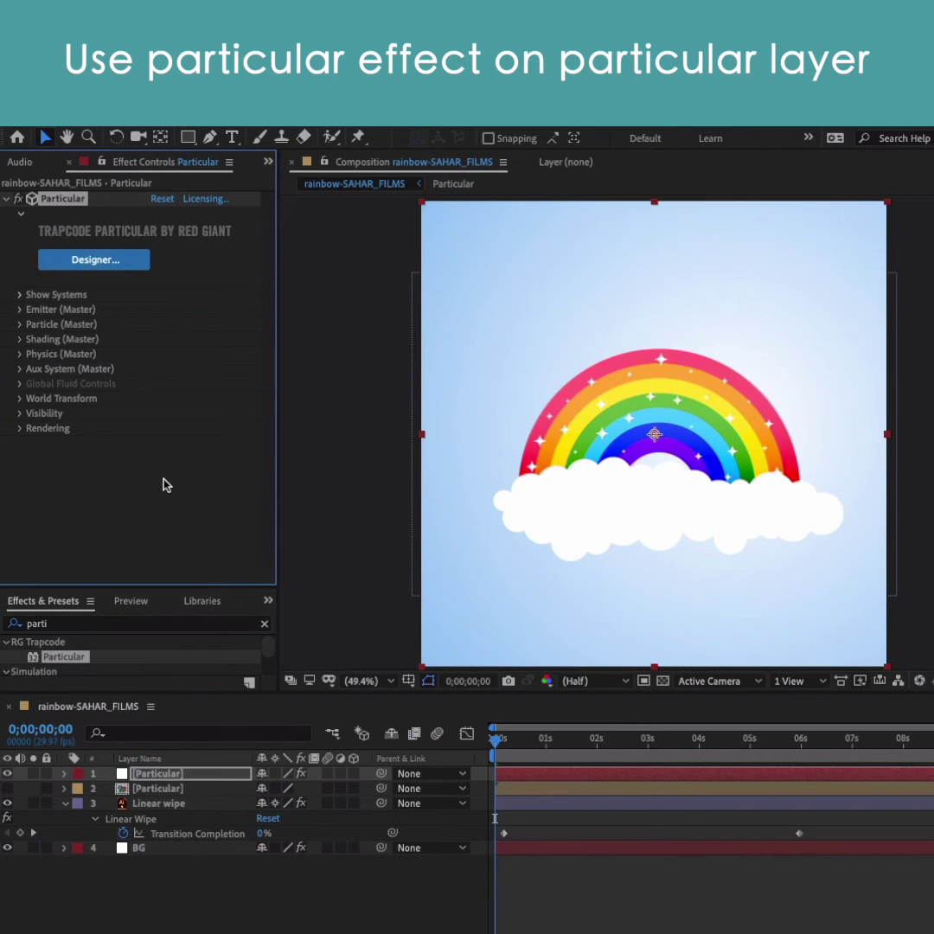
pyautogui.click(20, 309)
pyautogui.scroll(-2, 97, 300)
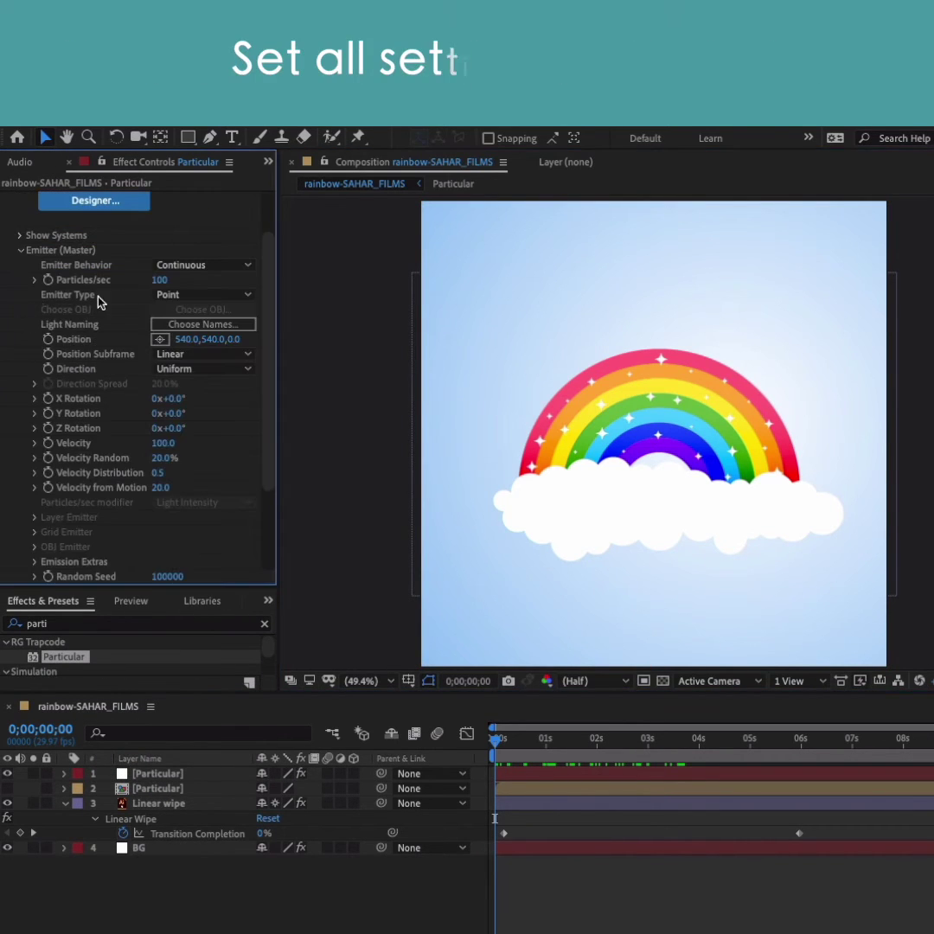
# - Set the emitter type to Box with XYZ Individual emitter size
pyautogui.click(188, 297)
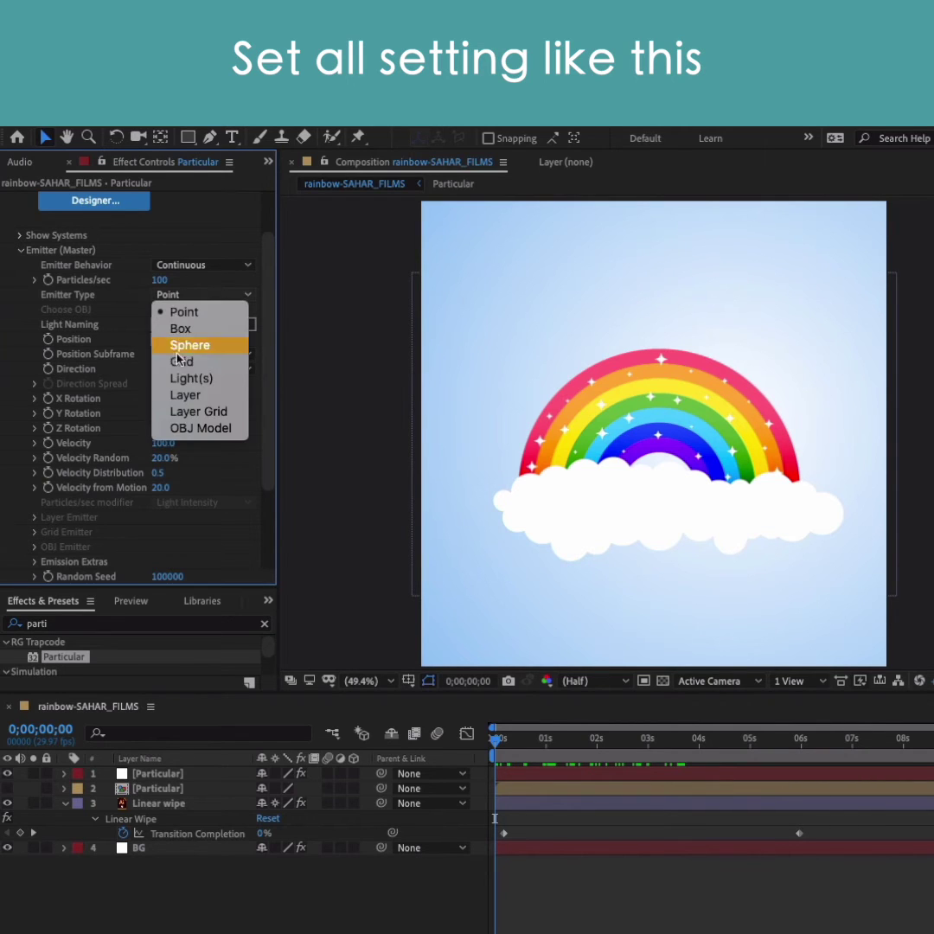
pyautogui.click(180, 329)
pyautogui.click(198, 502)
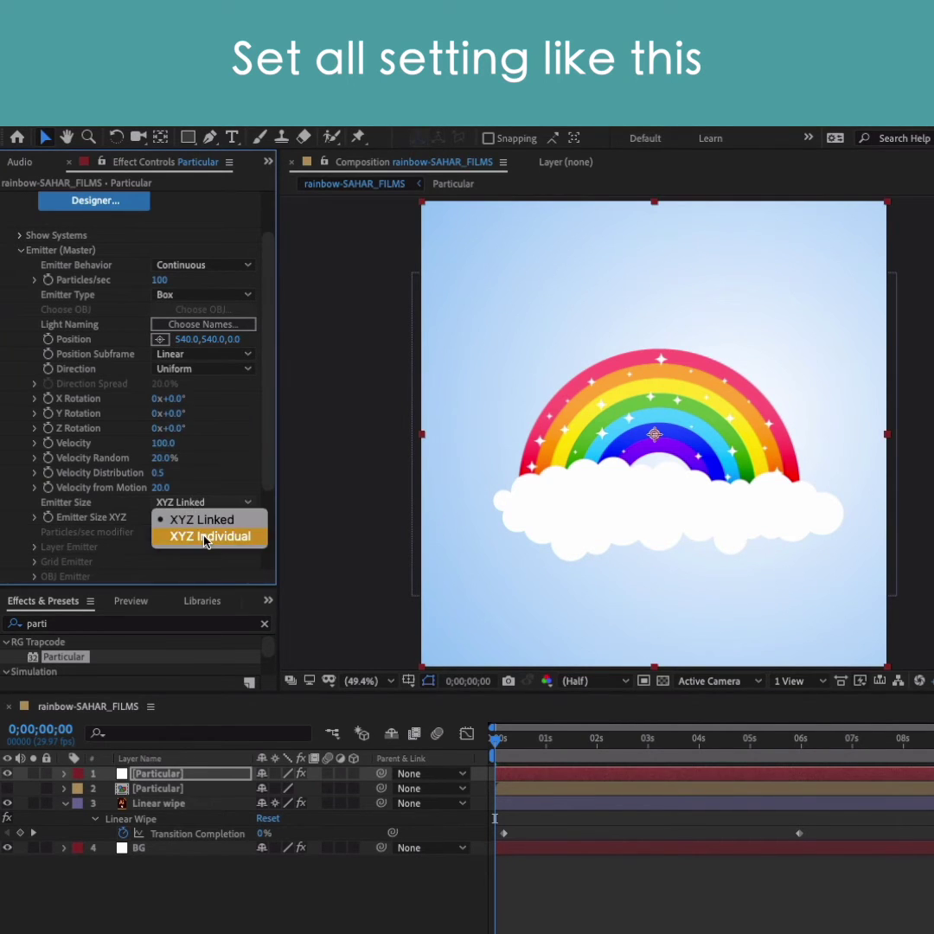
pyautogui.click(186, 533)
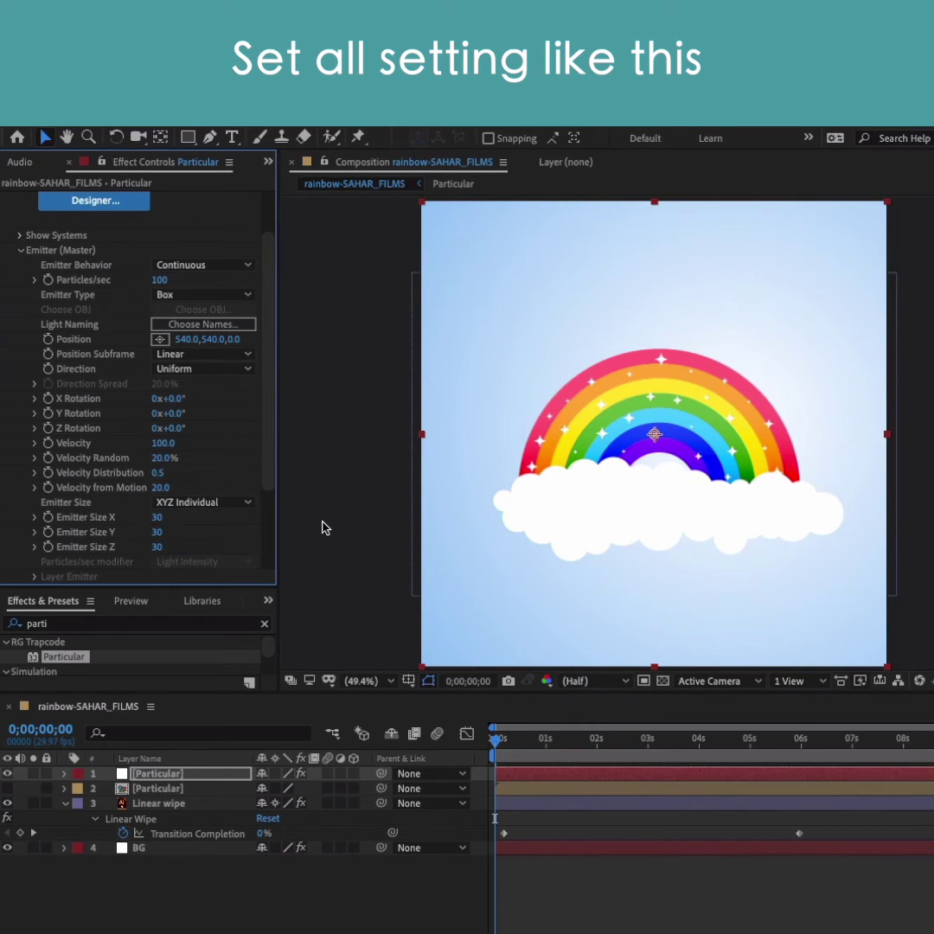
# - Switch Emitter Type to Layer and make the Particular precomp 3D
pyautogui.click(187, 295)
pyautogui.click(191, 395)
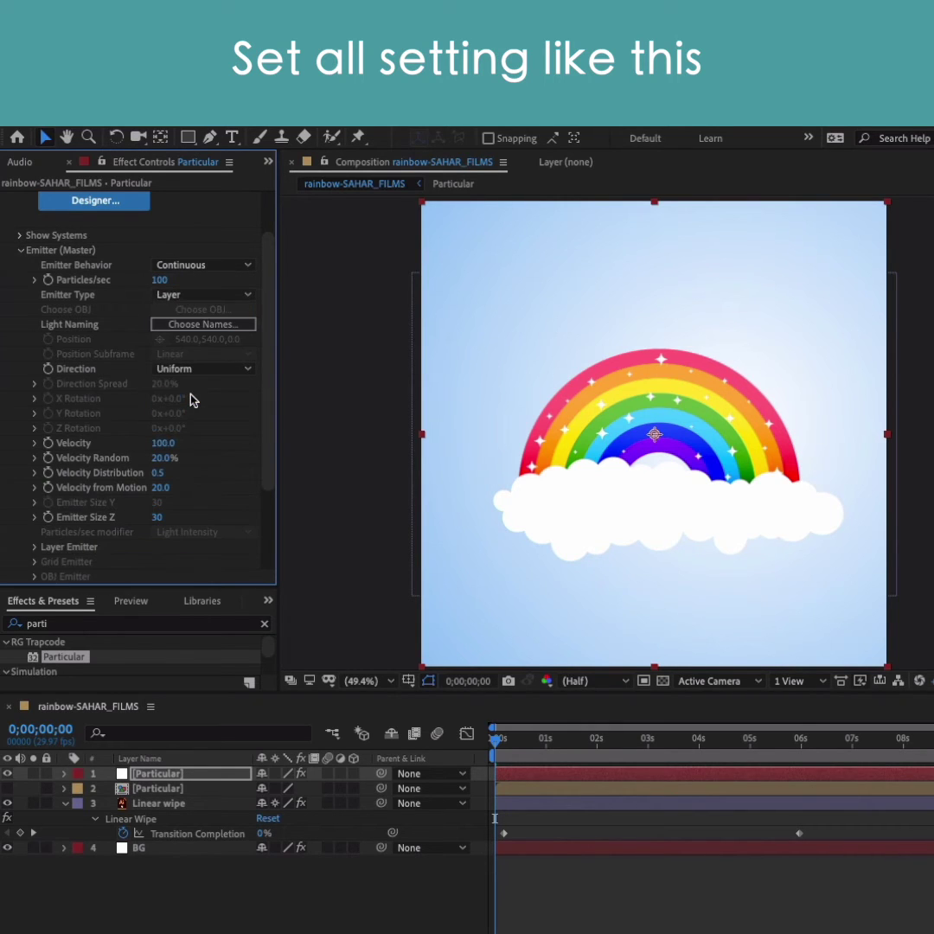
pyautogui.click(173, 789)
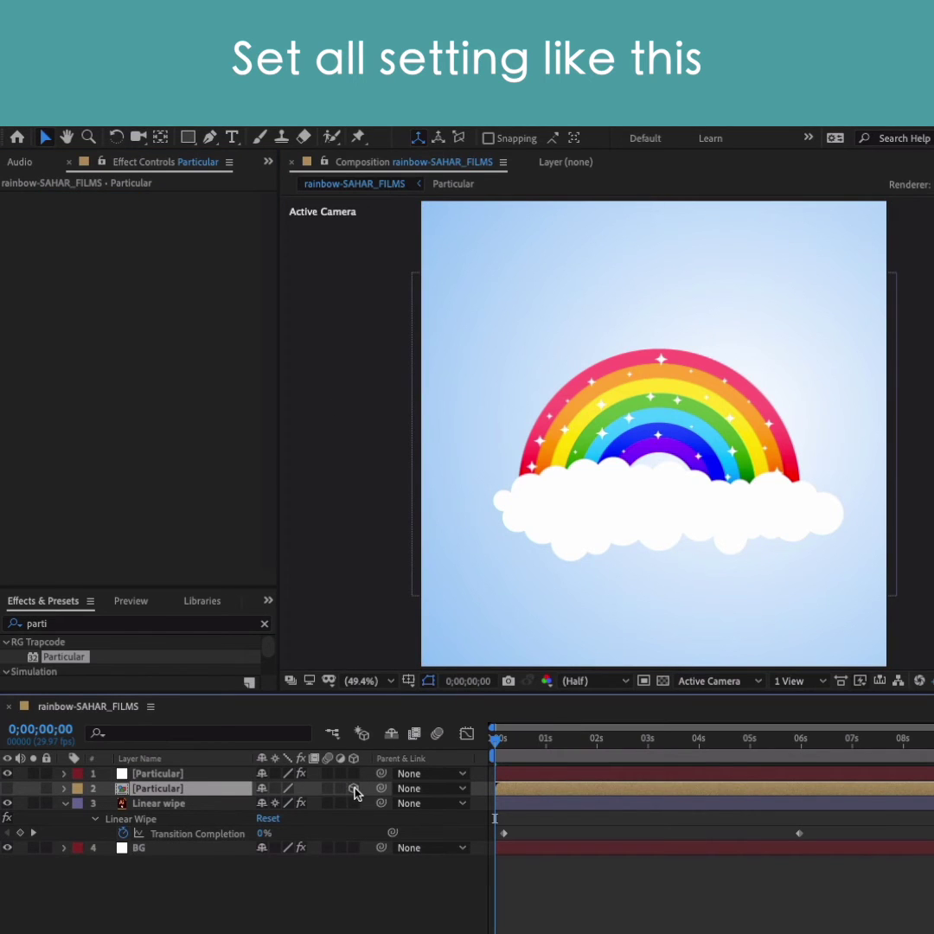
# - Set Layer Emitter to the Particular precomp with Layer Sampling at Particle Birth Time
pyautogui.click(177, 774)
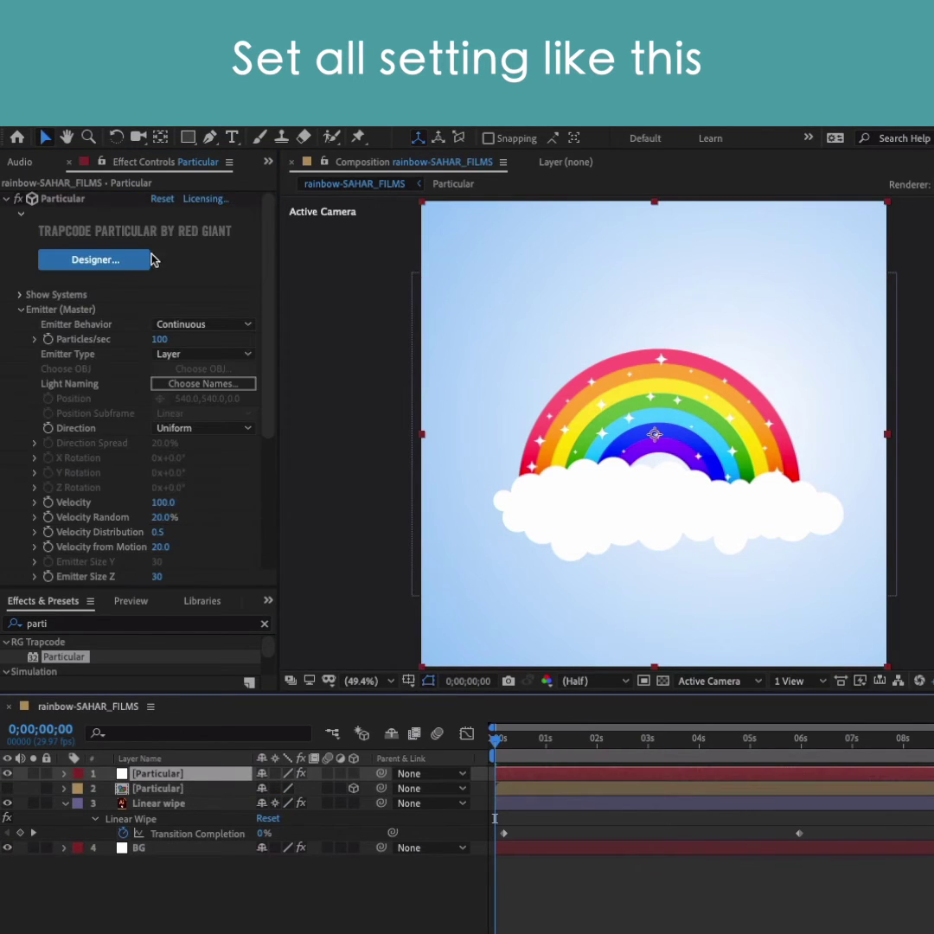
pyautogui.moveTo(268, 263); pyautogui.dragTo(266, 396)
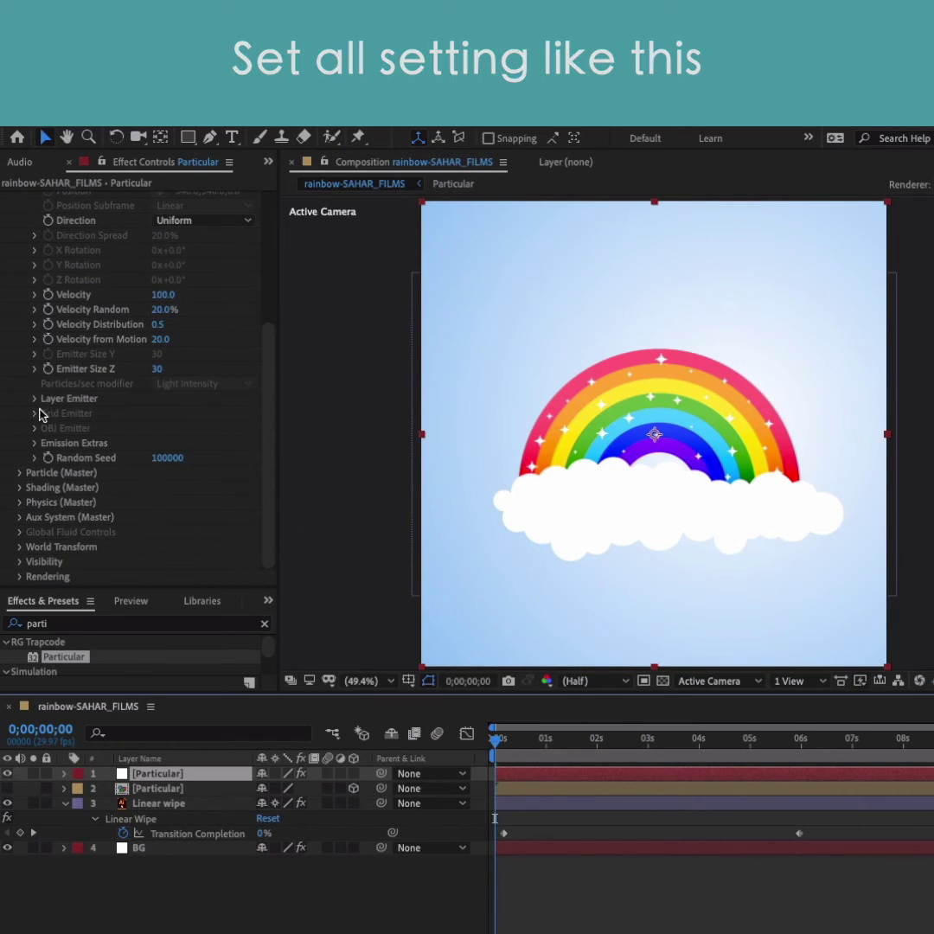
pyautogui.click(34, 400)
pyautogui.click(167, 413)
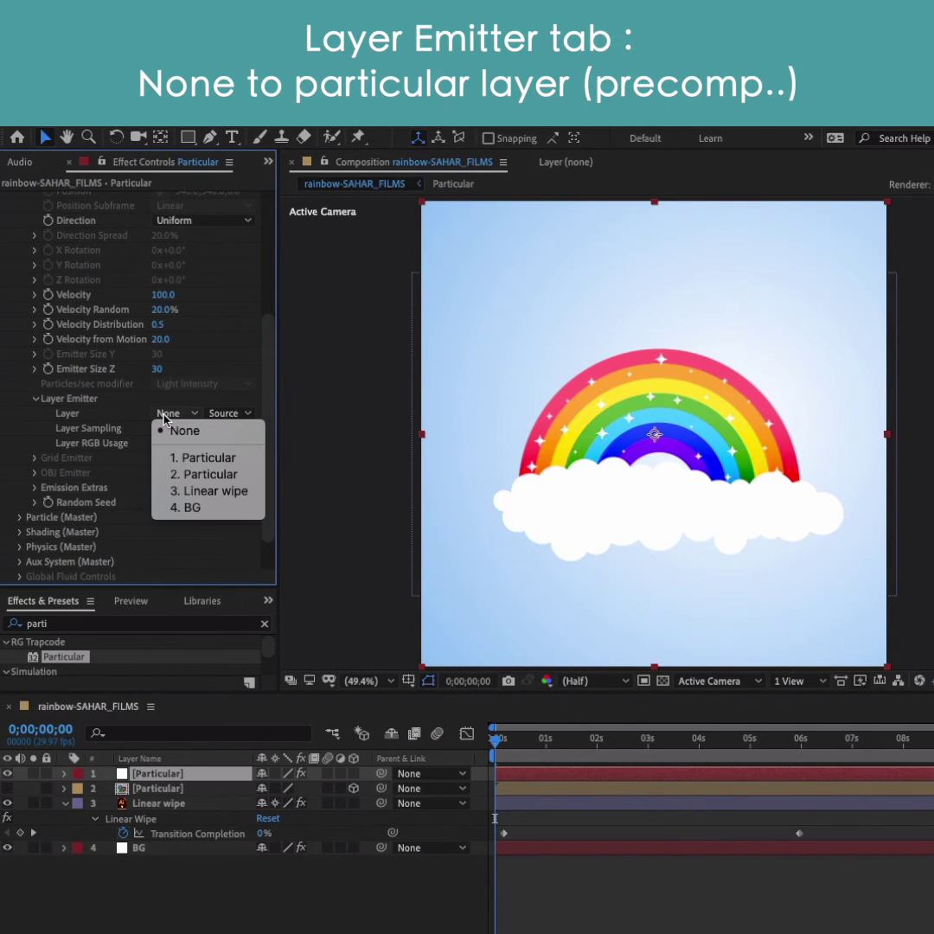
pyautogui.click(205, 475)
pyautogui.click(203, 428)
pyautogui.click(203, 460)
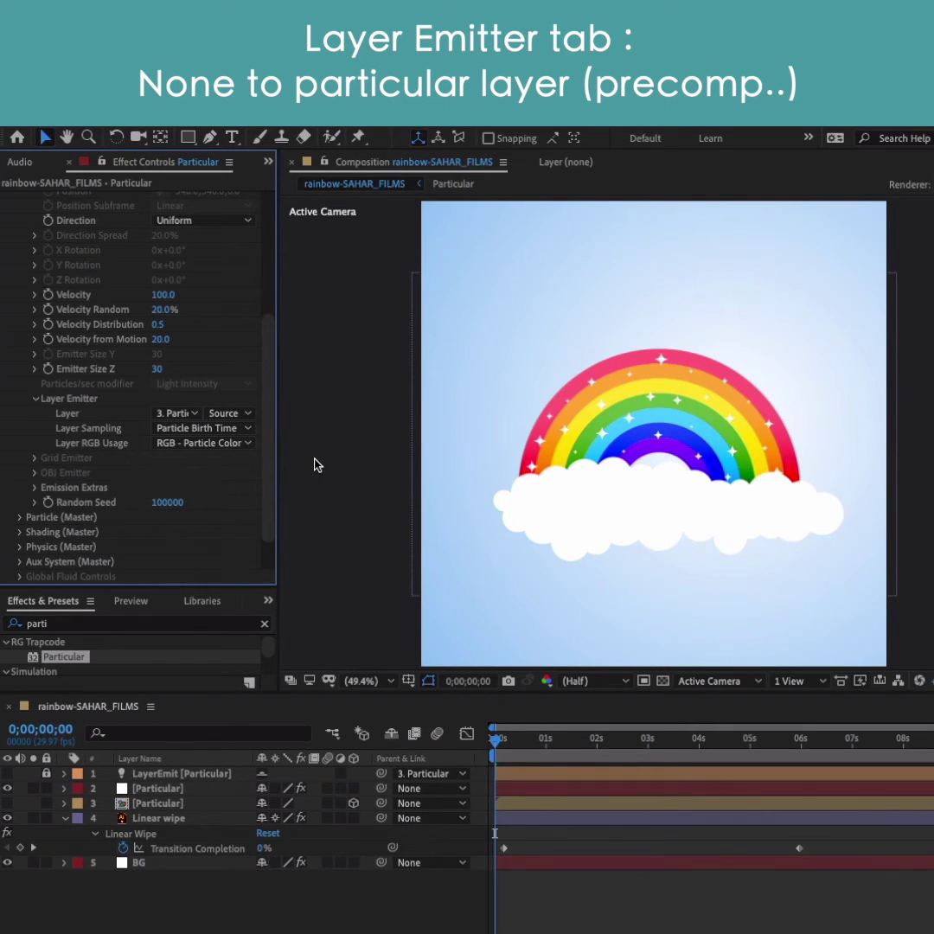
pyautogui.scroll(5, 202, 321)
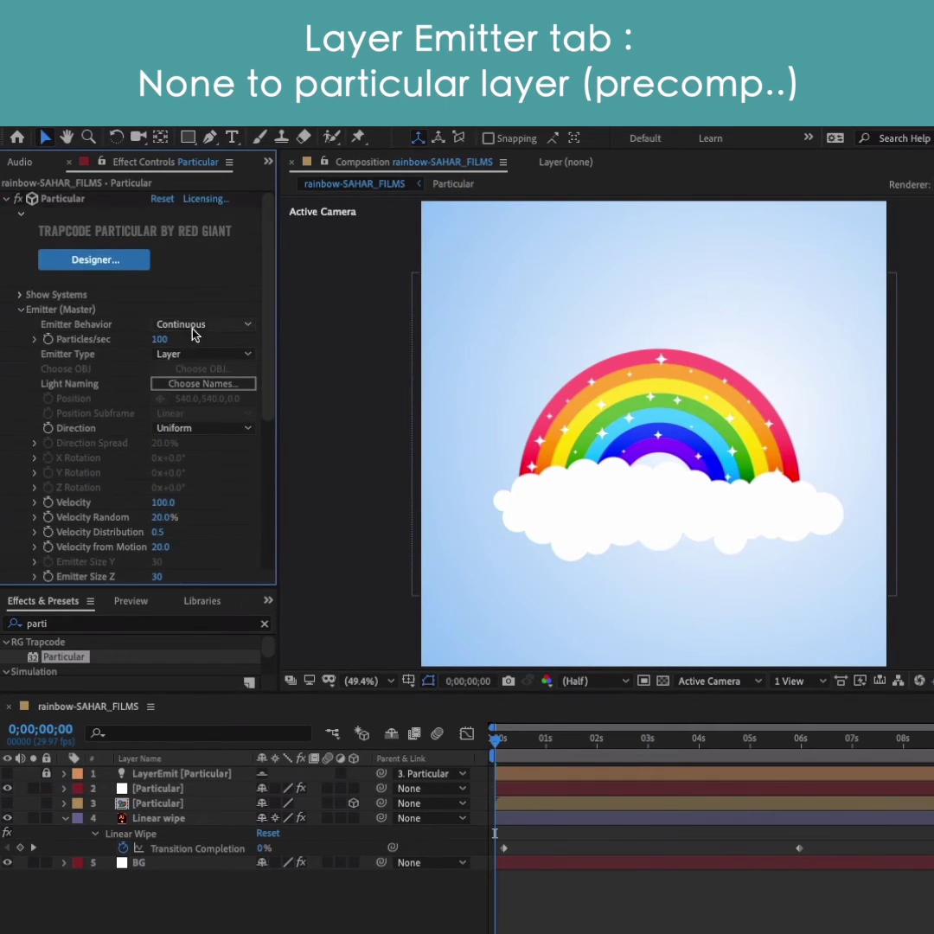
pyautogui.click(164, 340)
# - Set Particles/sec to 200000 and preview particles breaking off the cloud
pyautogui.write('200000')
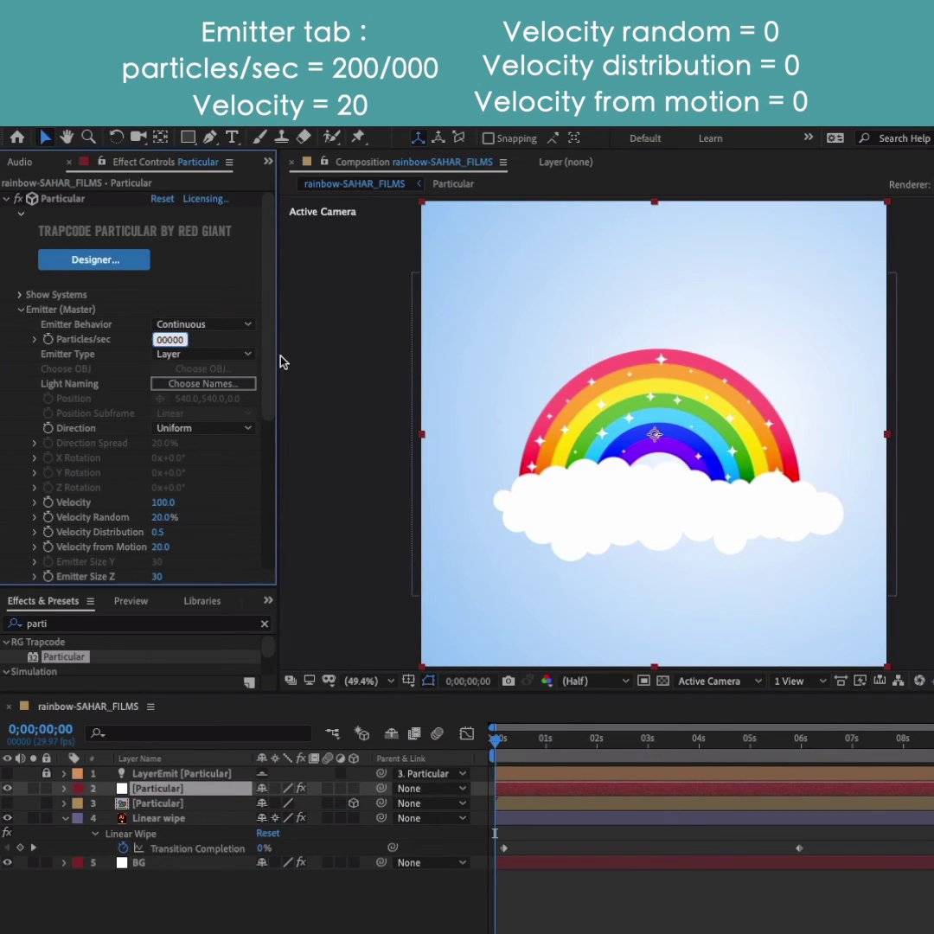
pyautogui.press('Return')
pyautogui.moveTo(495, 738)
pyautogui.mouseDown()
pyautogui.moveTo(550, 749)
pyautogui.moveTo(613, 742)
pyautogui.mouseUp()
pyautogui.scroll(-2, 158, 450)
# - Keep Velocity at 20; set Velocity Random, Distribution and from Motion to 0
pyautogui.click(161, 443)
pyautogui.press('Return')
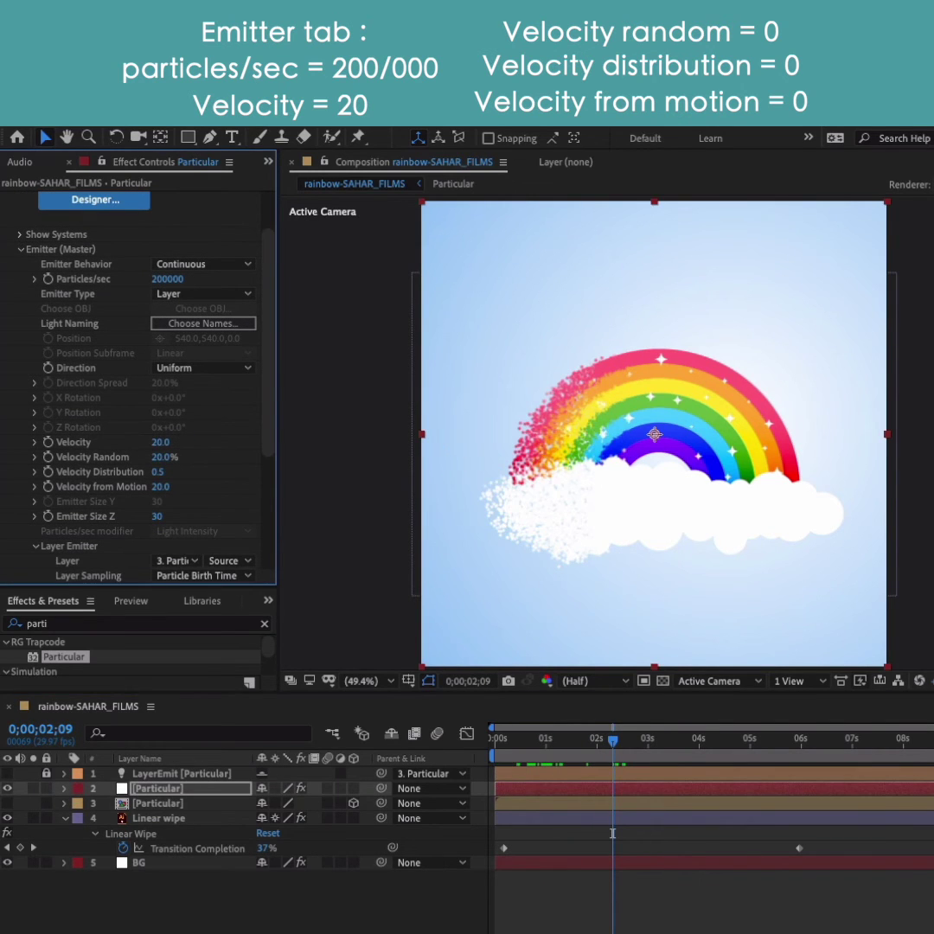
pyautogui.write('0')
pyautogui.click(298, 487)
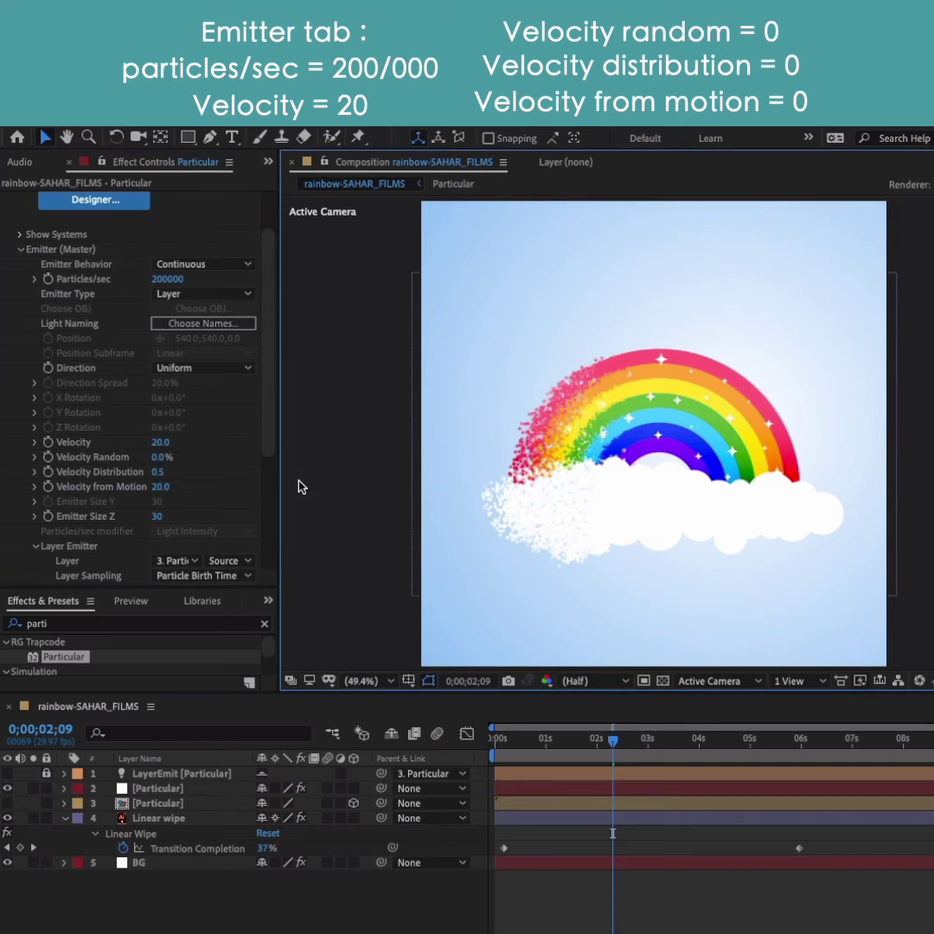
pyautogui.click(160, 472)
pyautogui.click(328, 496)
pyautogui.click(160, 487)
pyautogui.write('0')
pyautogui.click(343, 514)
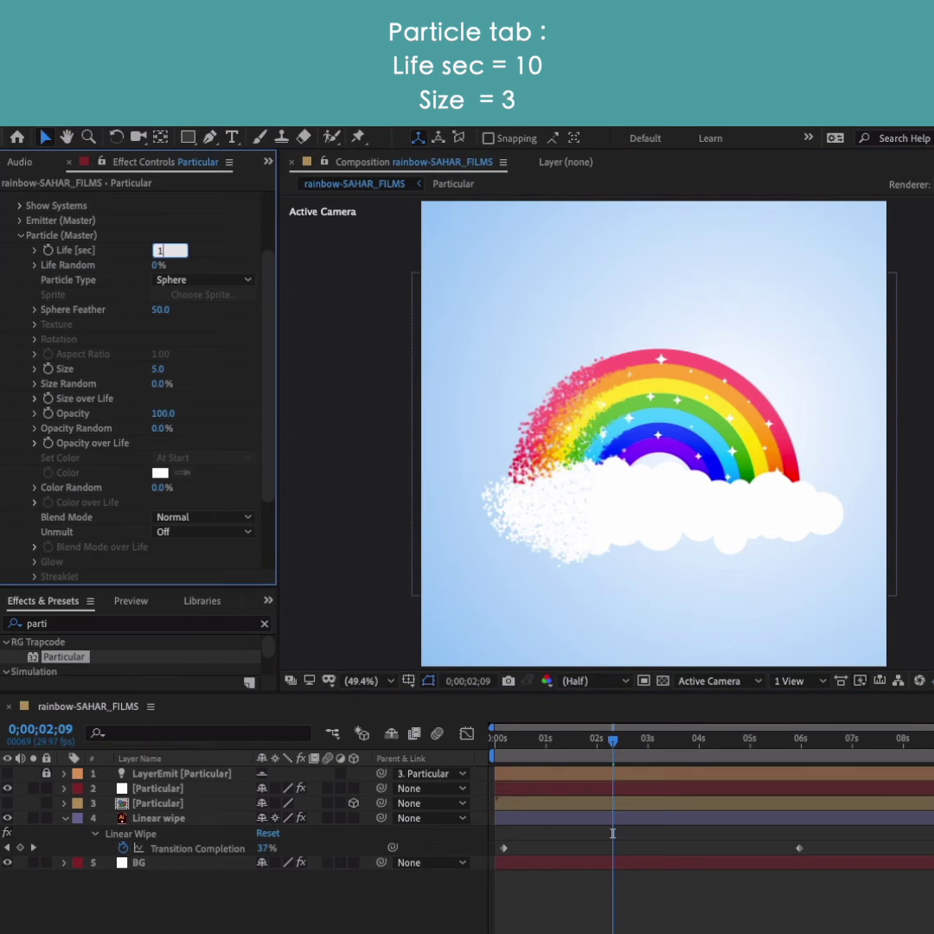
# - Give the particles a 10-second life and size 3
pyautogui.write('0')
pyautogui.click(315, 286)
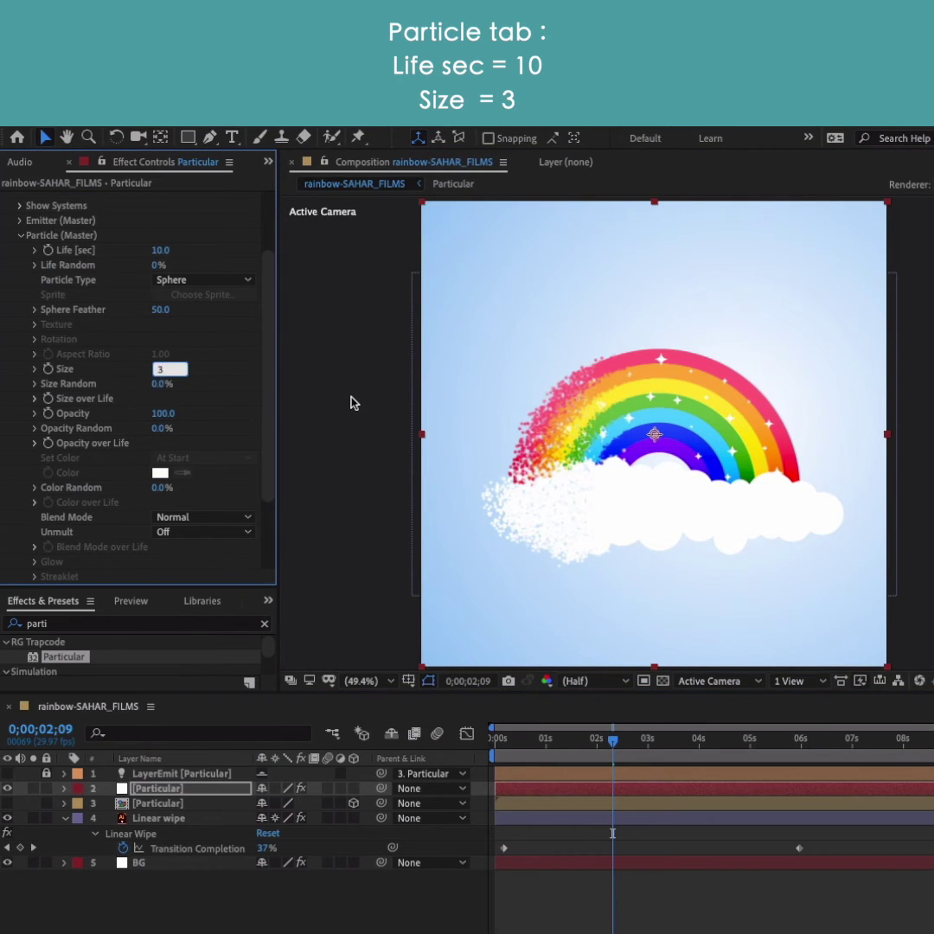
pyautogui.click(19, 273)
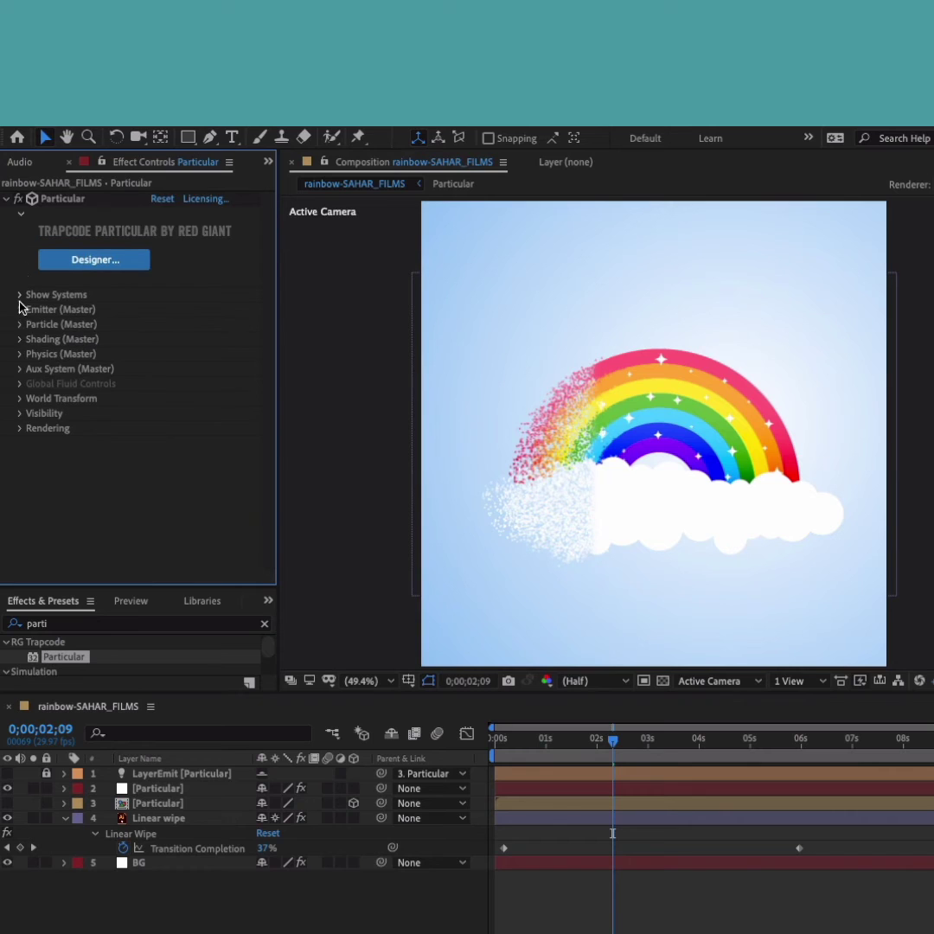
pyautogui.click(19, 354)
# - Set Physics Gravity to 600 and duplicate the BG layer
pyautogui.click(163, 383)
pyautogui.write('700')
pyautogui.press('Return')
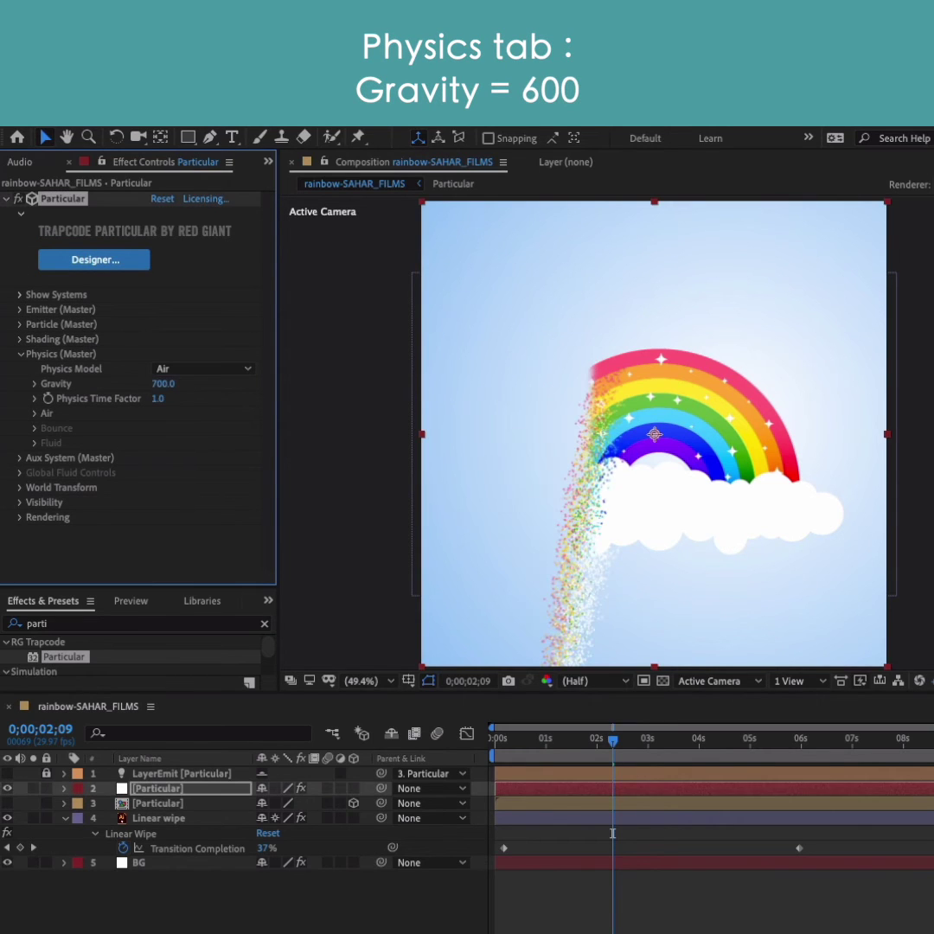
pyautogui.write('600')
pyautogui.press('Return')
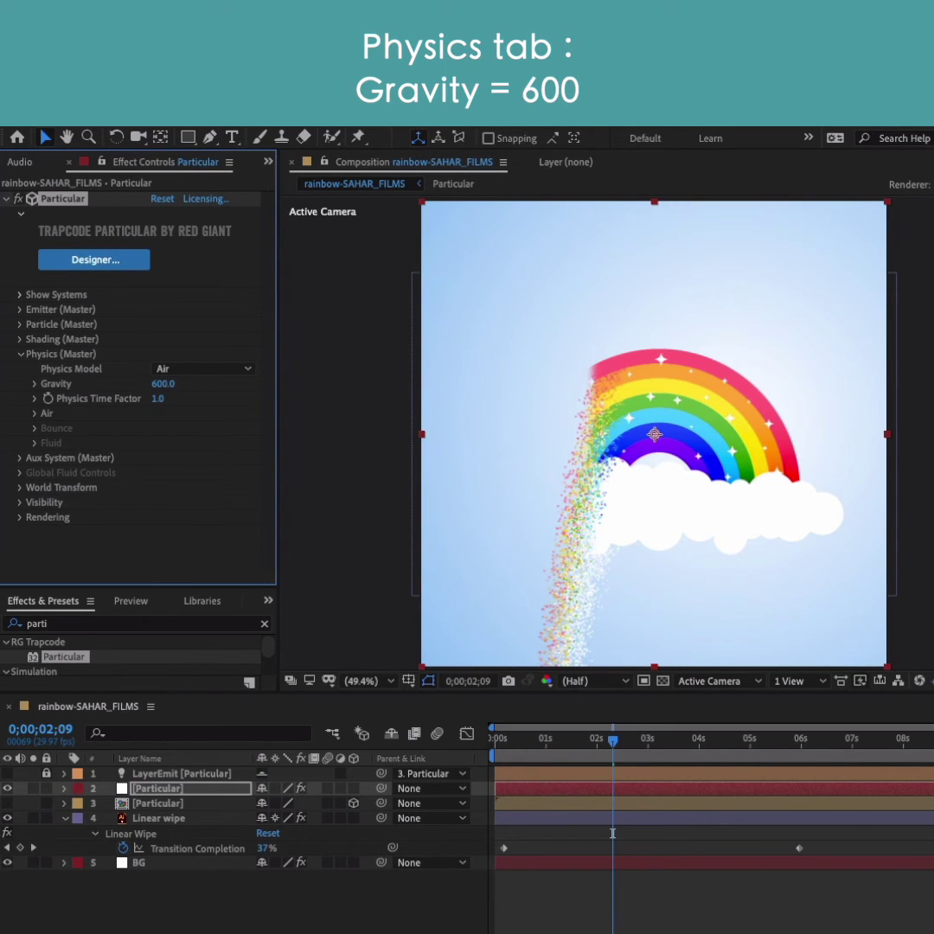
pyautogui.click(140, 863)
pyautogui.hotkey('ctrl', 'd')
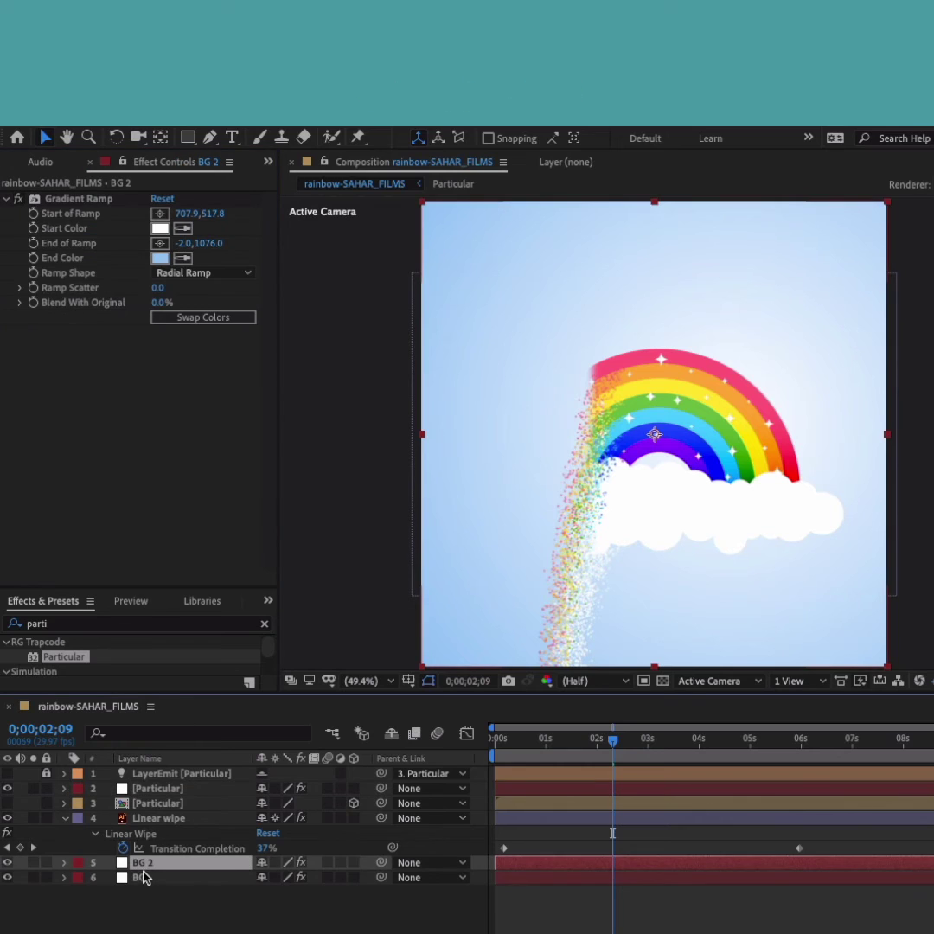
# - Rename BG 2 to 'floor', make it 3D and set X Rotation to 90°
pyautogui.press('Return')
pyautogui.write('floor')
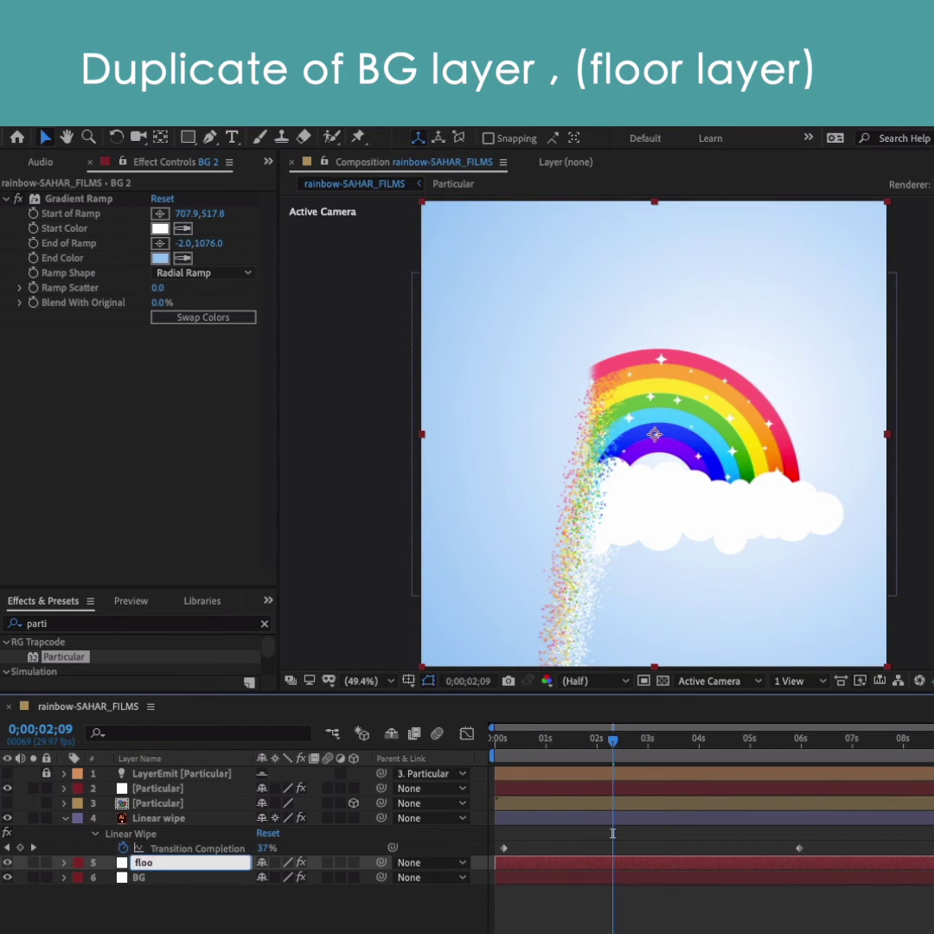
pyautogui.press('Return')
pyautogui.click(351, 863)
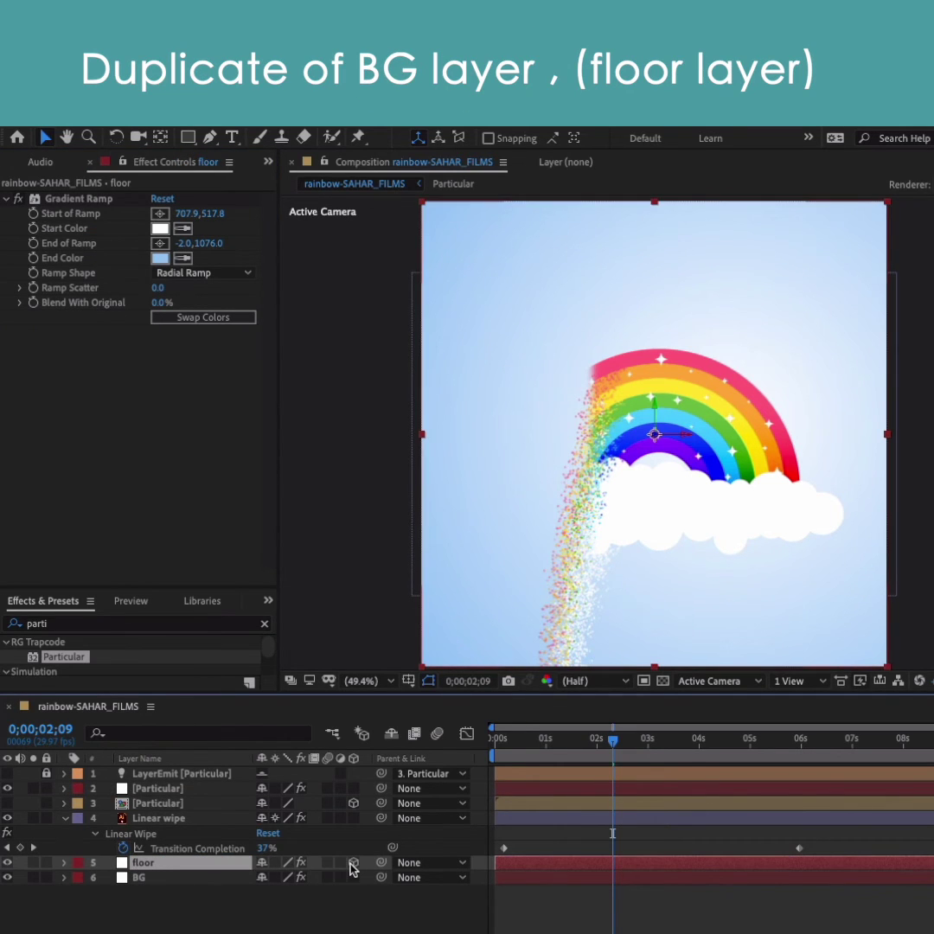
pyautogui.press('r')
pyautogui.click(275, 893)
pyautogui.write('90')
pyautogui.press('Return')
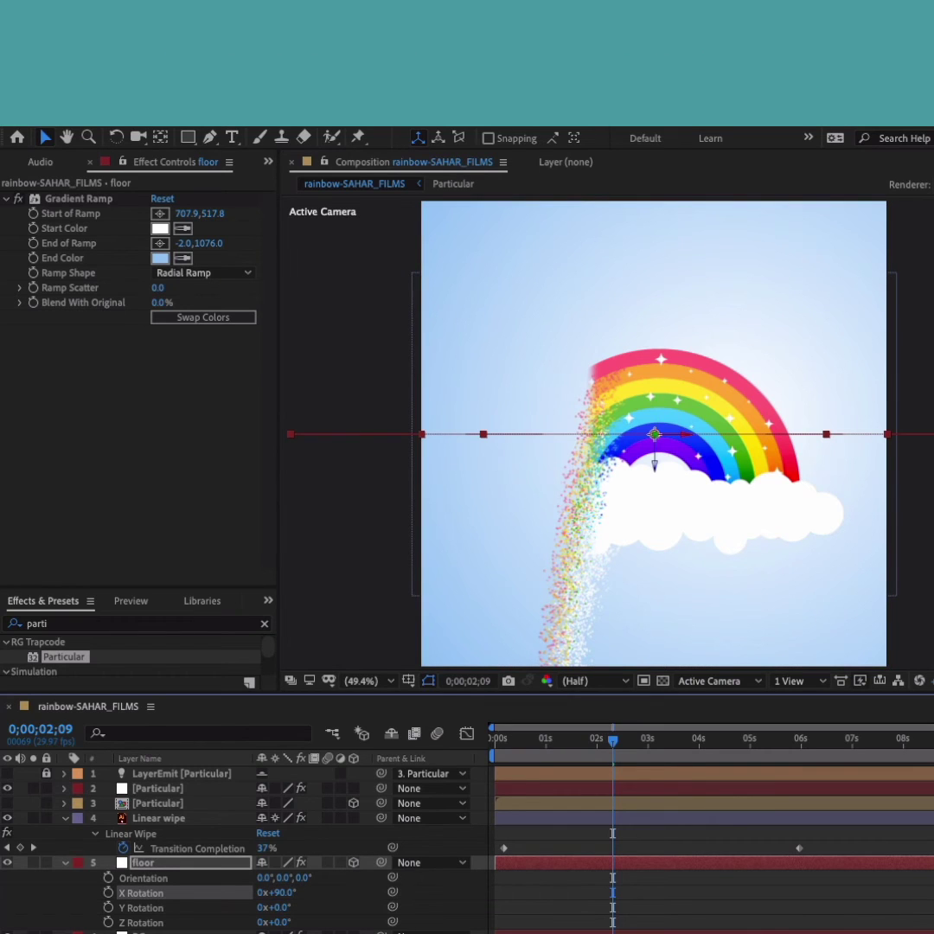
# - Scale the floor to 159% and position it near the frame bottom (Y about 1129)
pyautogui.press('p')
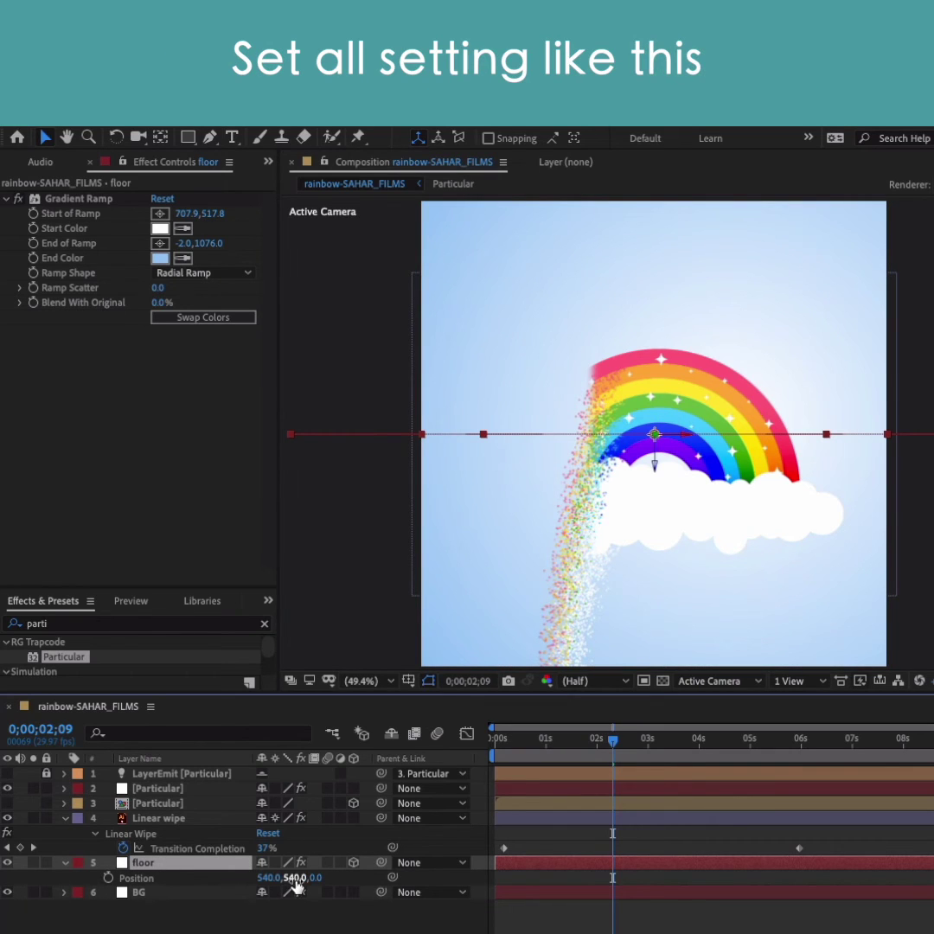
pyautogui.moveTo(296, 880)
pyautogui.mouseDown()
pyautogui.moveTo(334, 881)
pyautogui.moveTo(308, 892)
pyautogui.mouseUp()
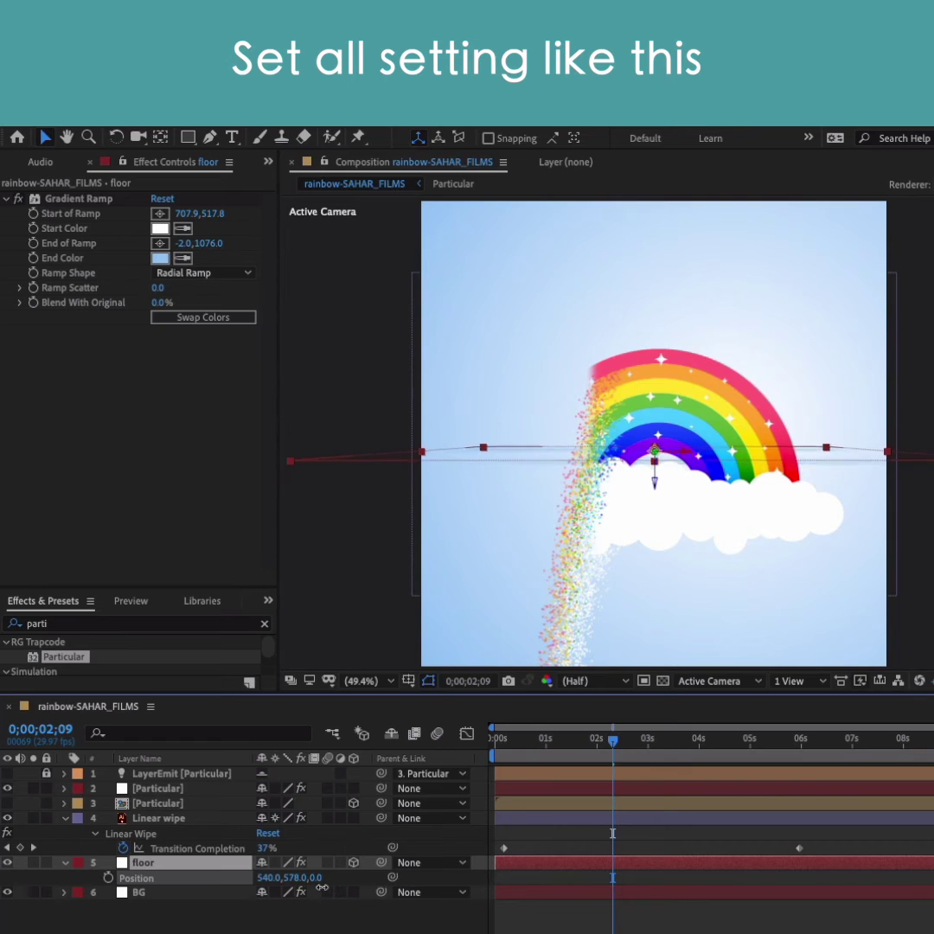
pyautogui.press('s')
pyautogui.moveTo(283, 878); pyautogui.dragTo(334, 882)
pyautogui.press('Return')
pyautogui.press('Return')
pyautogui.press('p')
pyautogui.moveTo(307, 878)
pyautogui.mouseDown()
pyautogui.moveTo(335, 856)
pyautogui.moveTo(284, 878)
pyautogui.mouseUp()
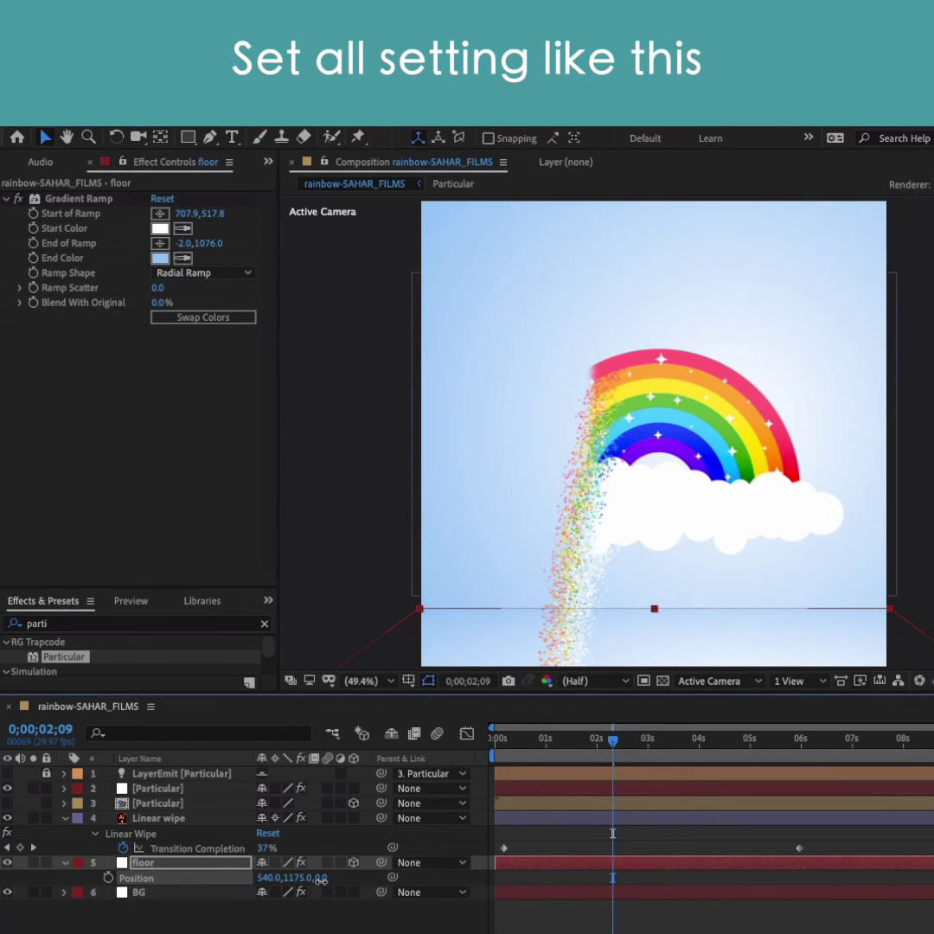
# - Darken the floor's Gradient Ramp end colour to a deeper blue
pyautogui.click(136, 866)
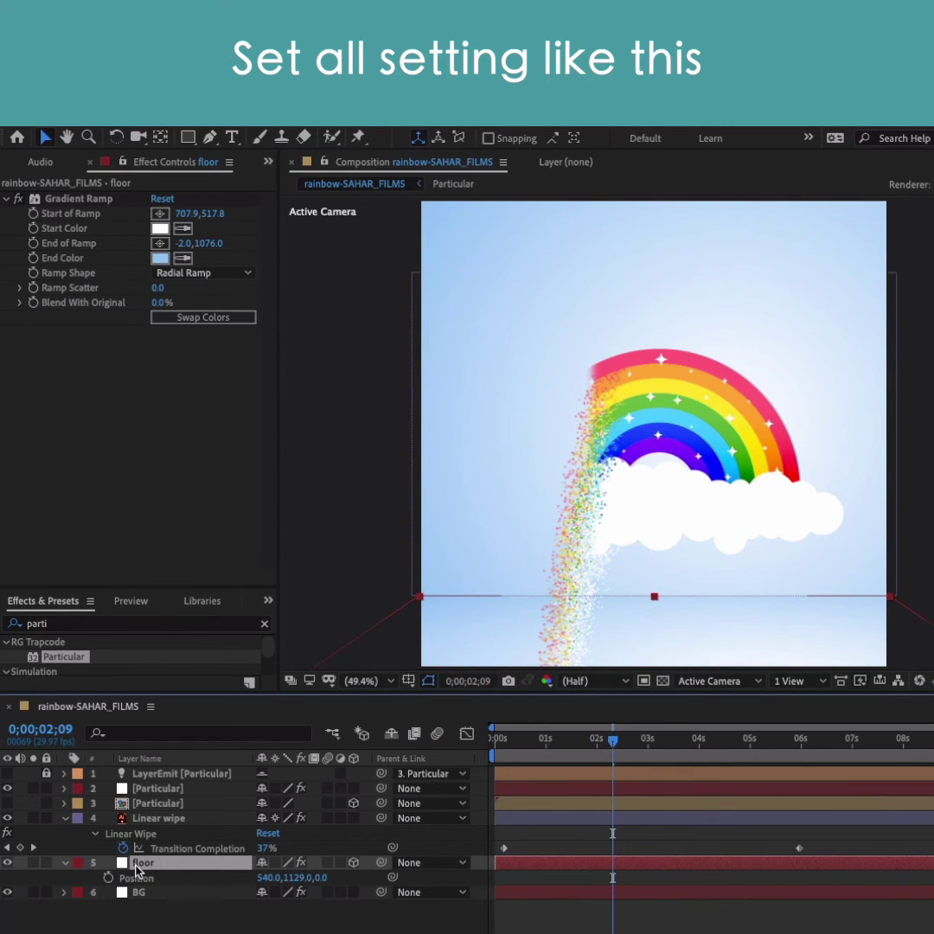
pyautogui.click(160, 257)
pyautogui.moveTo(896, 635); pyautogui.dragTo(933, 631)
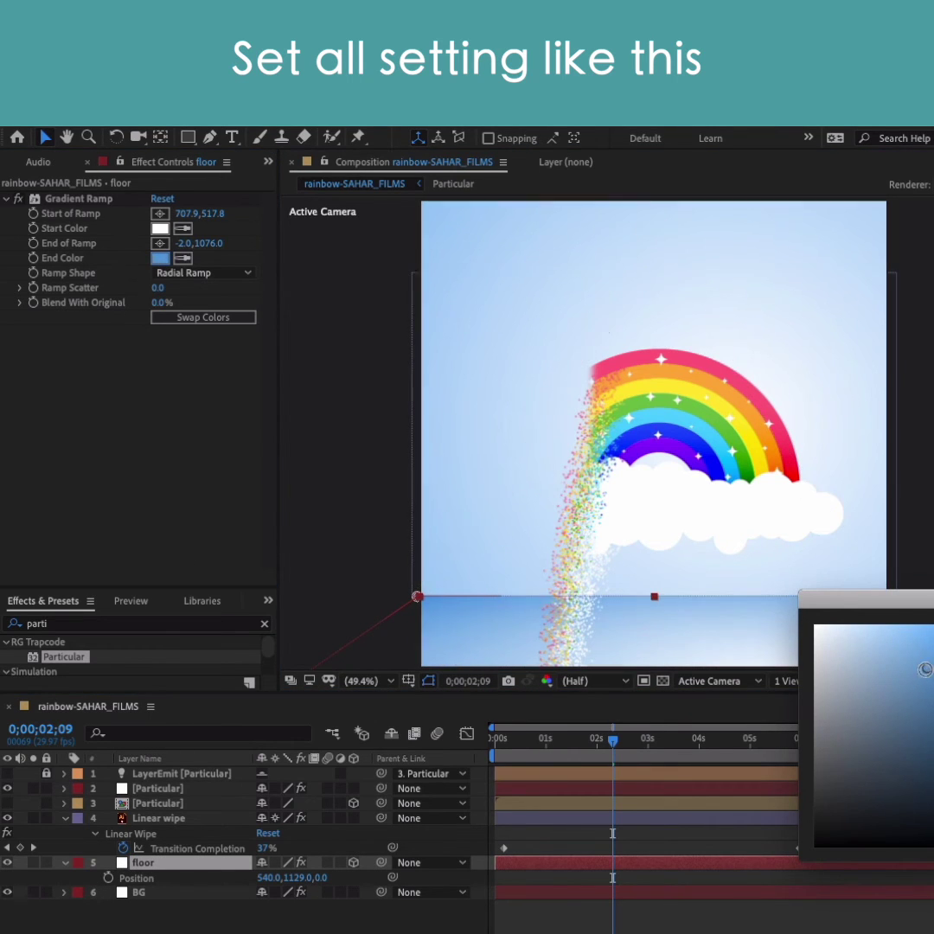
pyautogui.press('Return')
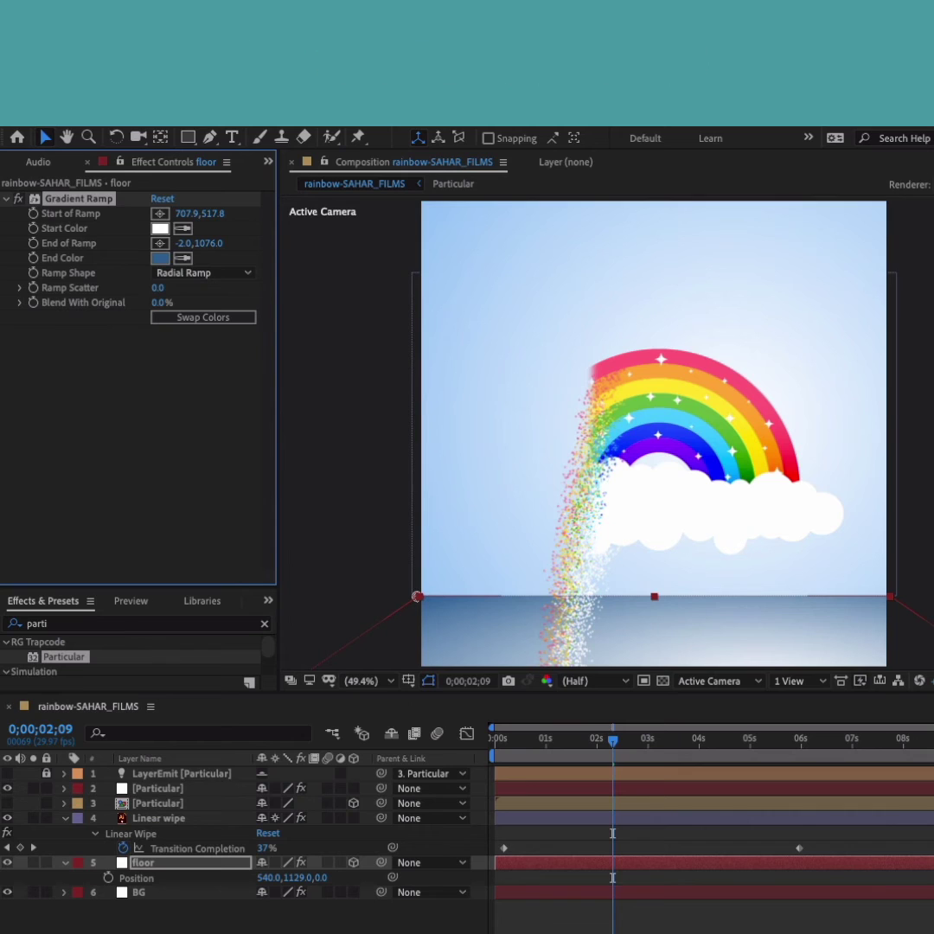
pyautogui.click(158, 789)
# - Switch Particular's Physics Model to Bounce and use the floor layer as the Floor Layer
pyautogui.click(199, 368)
pyautogui.click(183, 401)
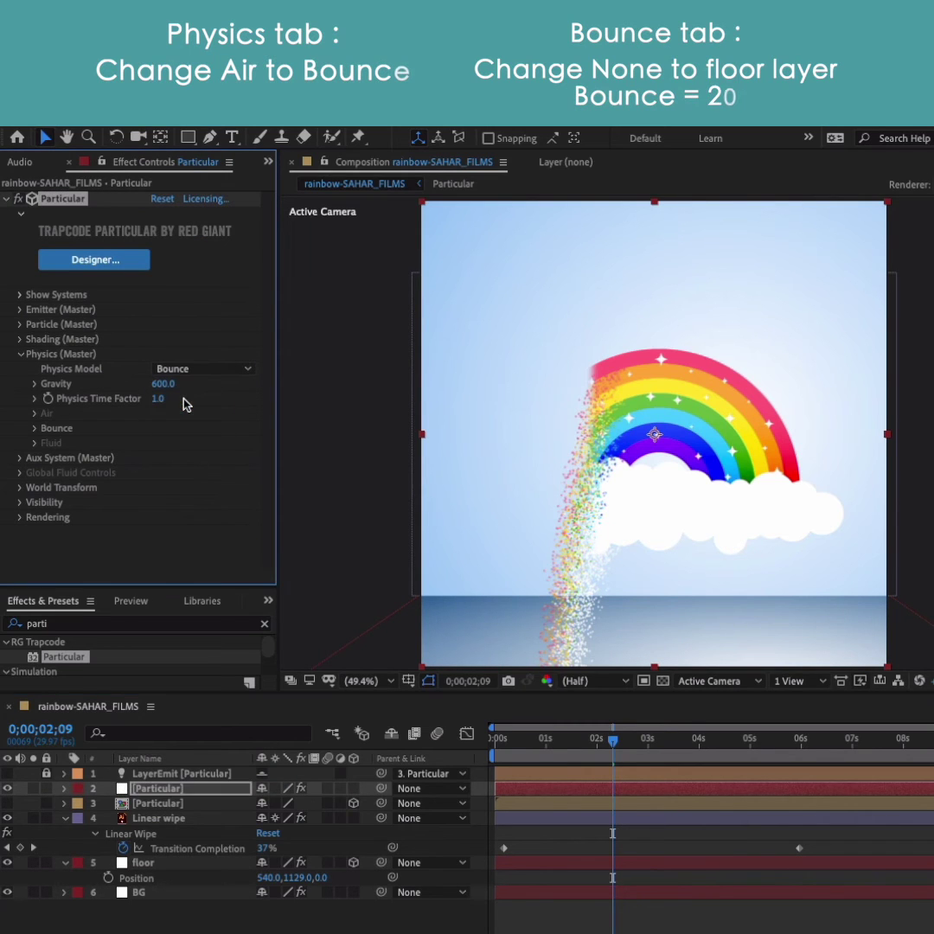
pyautogui.click(35, 428)
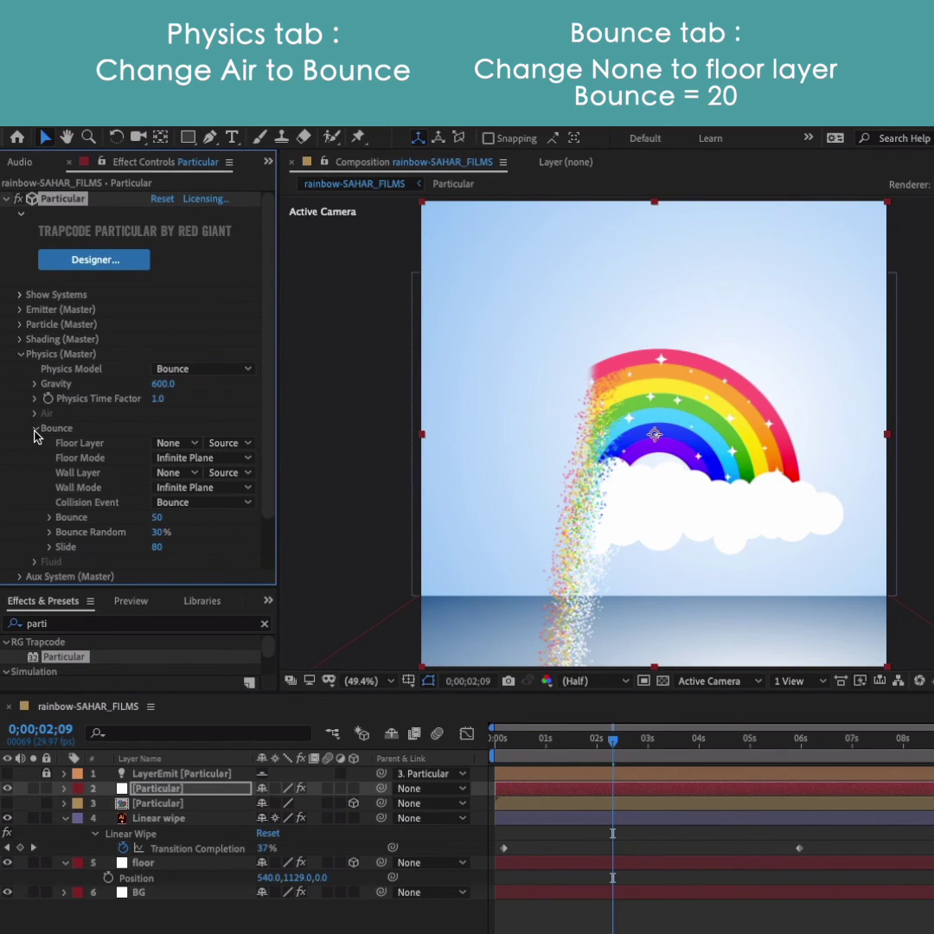
pyautogui.click(169, 445)
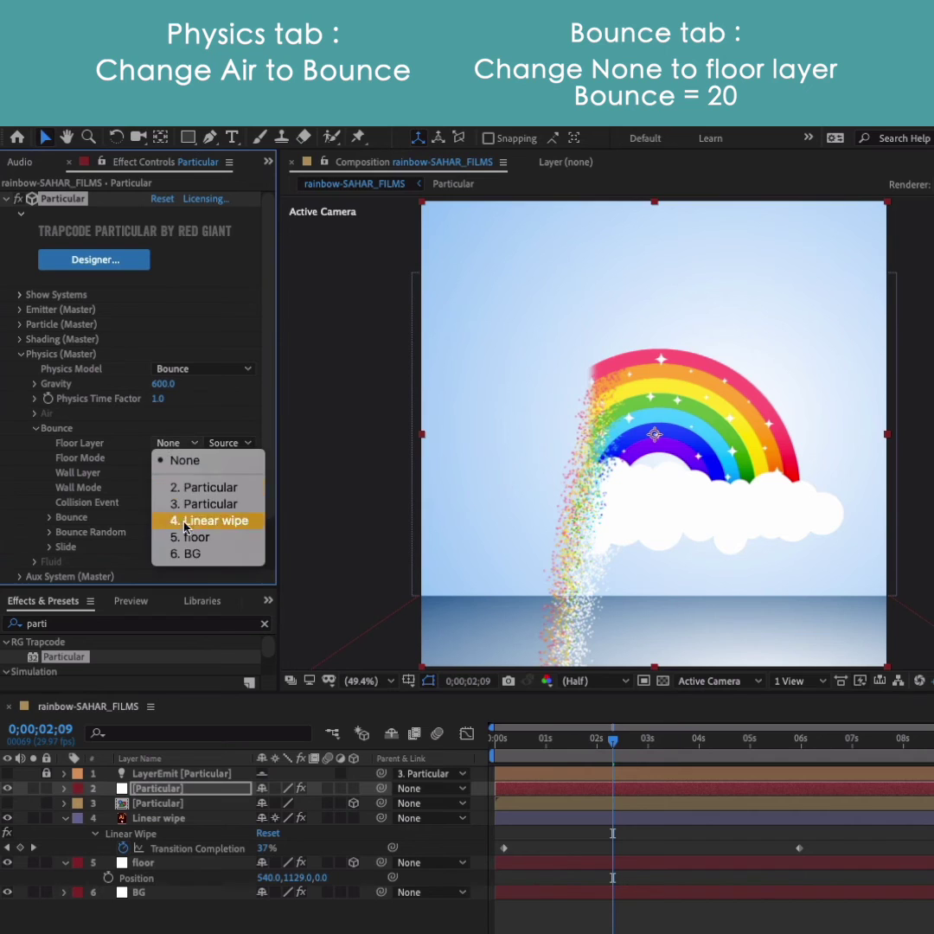
pyautogui.click(190, 535)
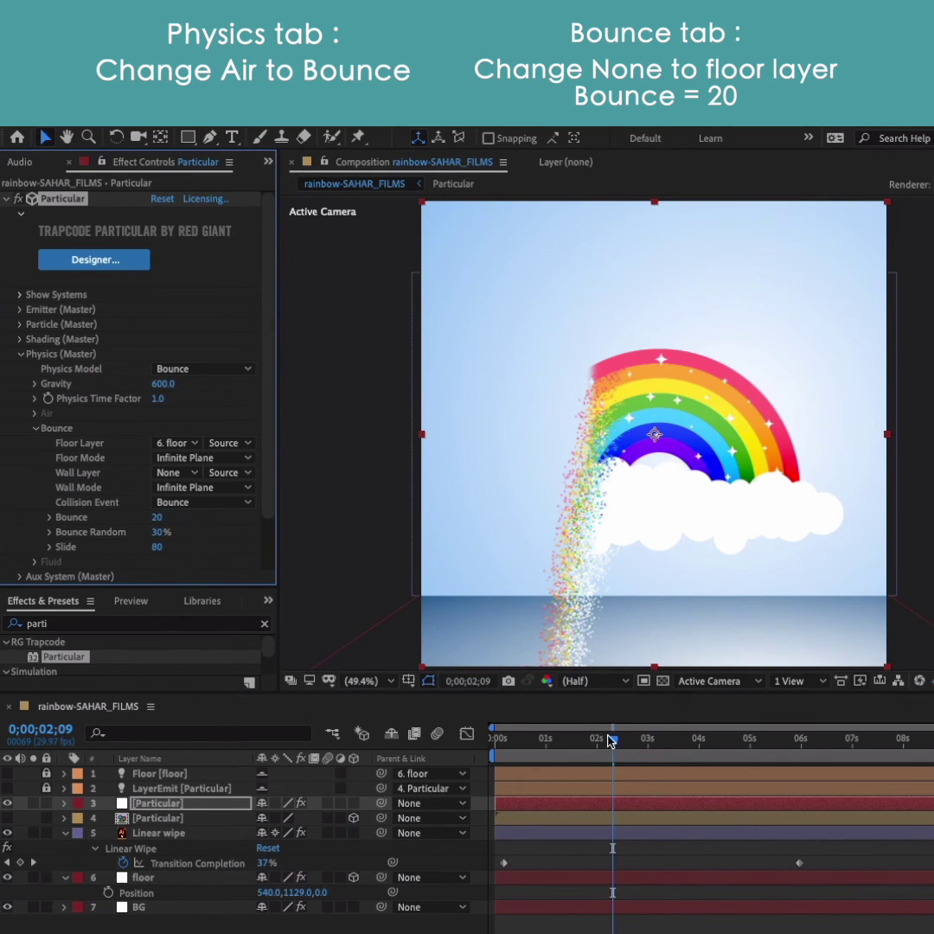
# - Scrub to about 3 seconds to check the bounce, then raise the floor's Position Y to 1035
pyautogui.moveTo(546, 743); pyautogui.dragTo(588, 737)
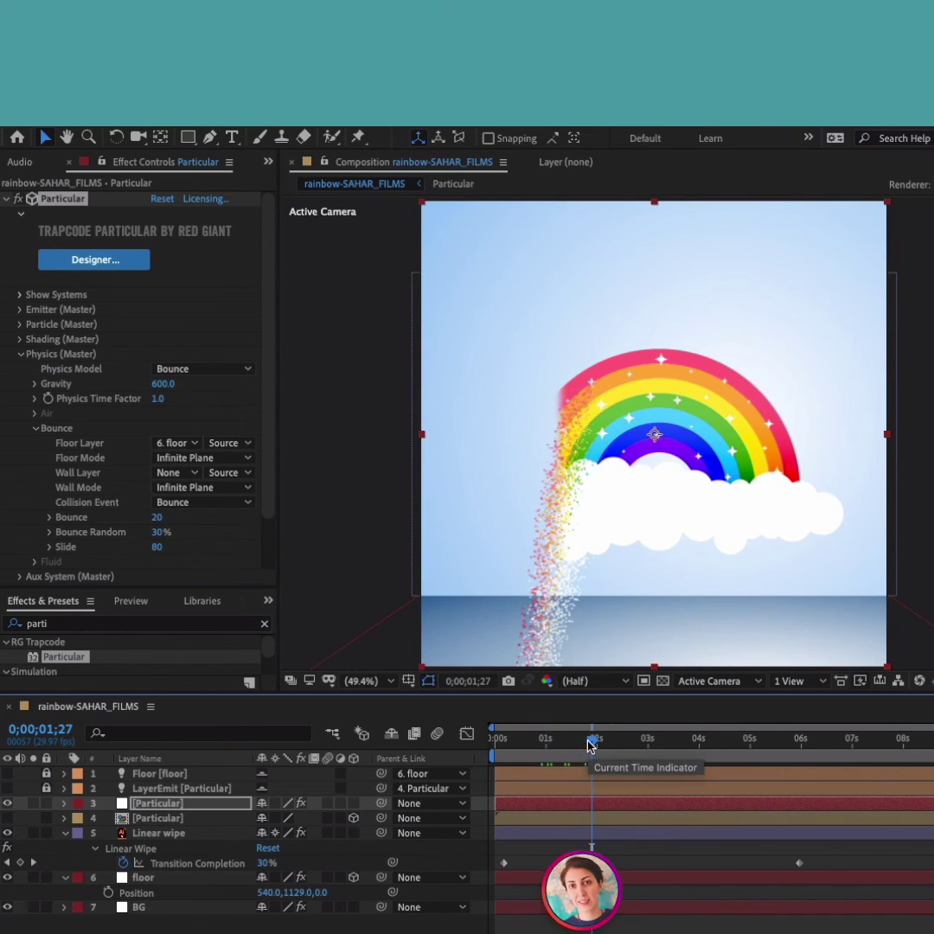
pyautogui.moveTo(588, 737); pyautogui.dragTo(664, 739)
pyautogui.click(143, 878)
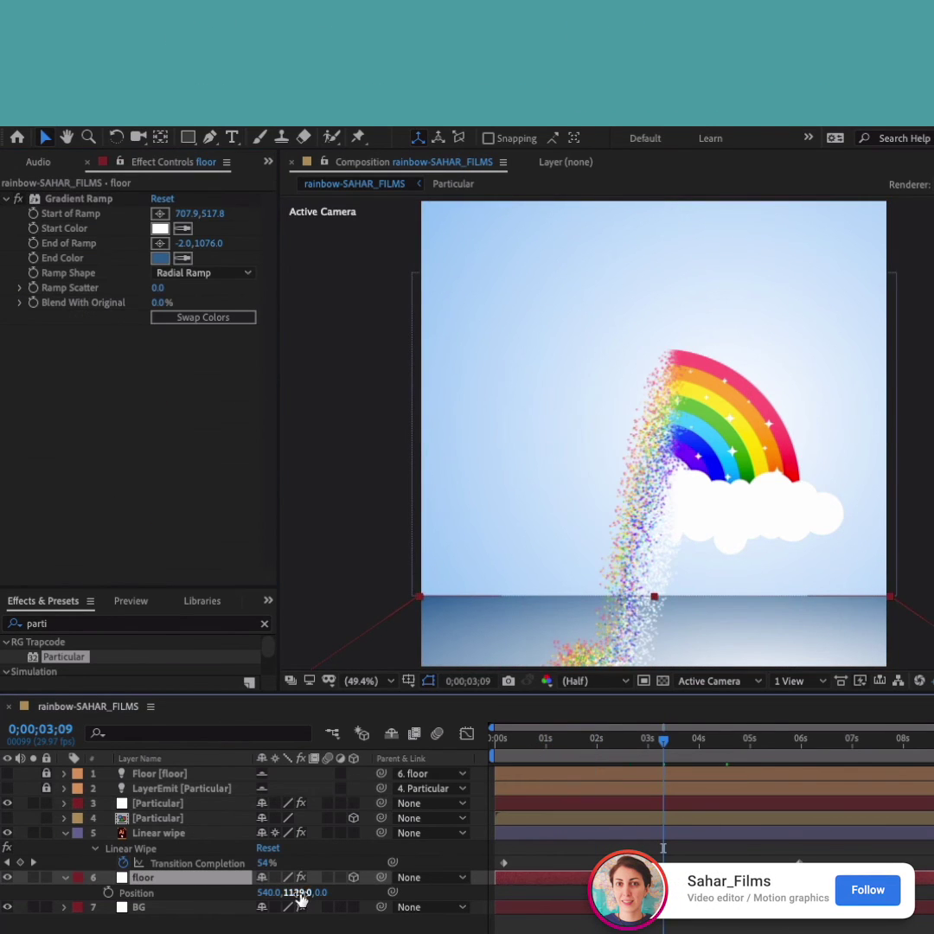
pyautogui.click(303, 891)
pyautogui.write('1070')
pyautogui.moveTo(294, 892); pyautogui.dragTo(269, 897)
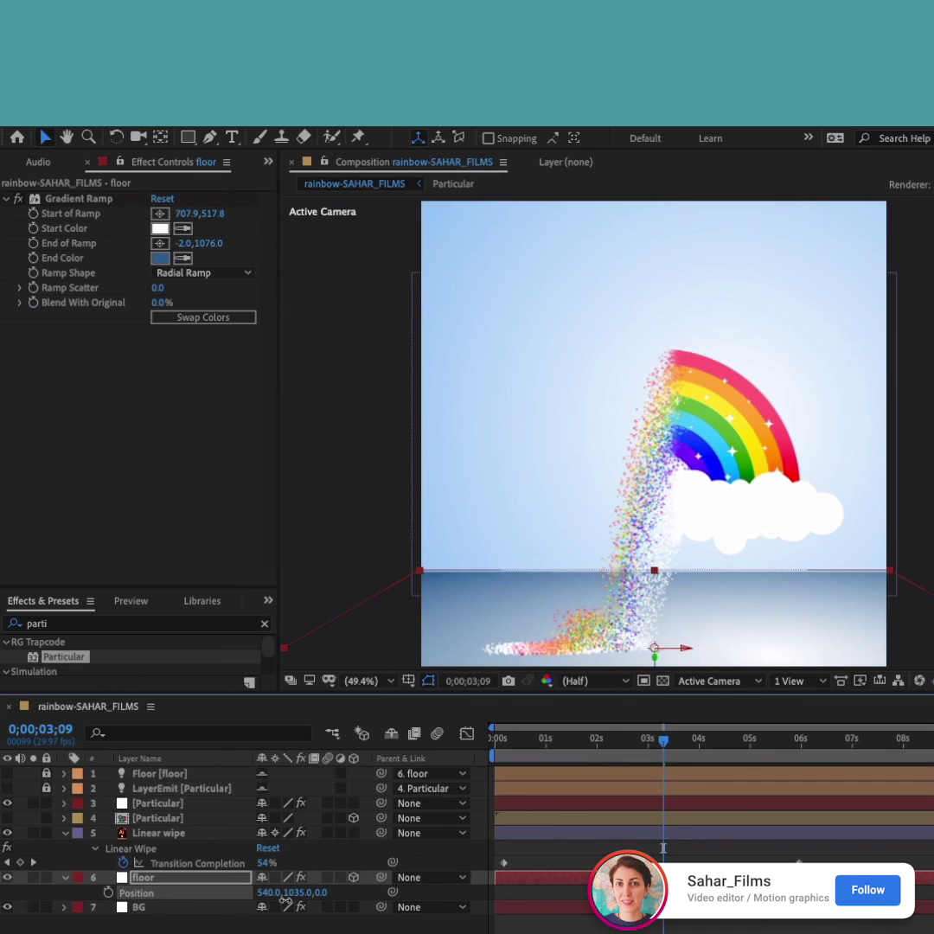
pyautogui.moveTo(538, 758); pyautogui.dragTo(500, 753)
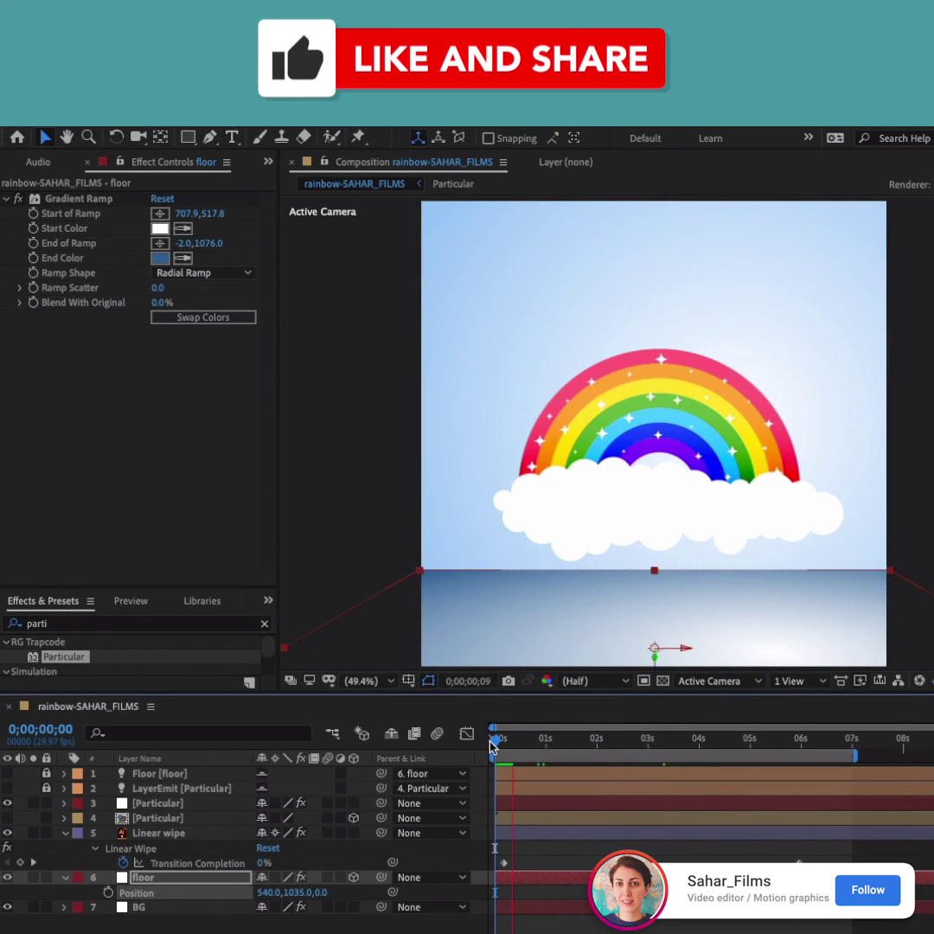